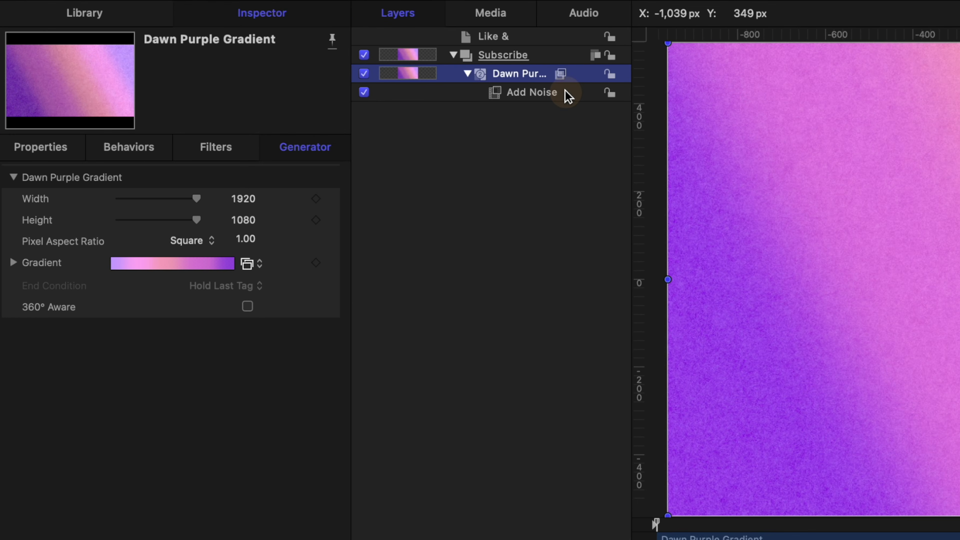
# Check the gradient's Add Noise filter settings and show the Favorites Menu folder in the Library
pyautogui.click(397, 117)
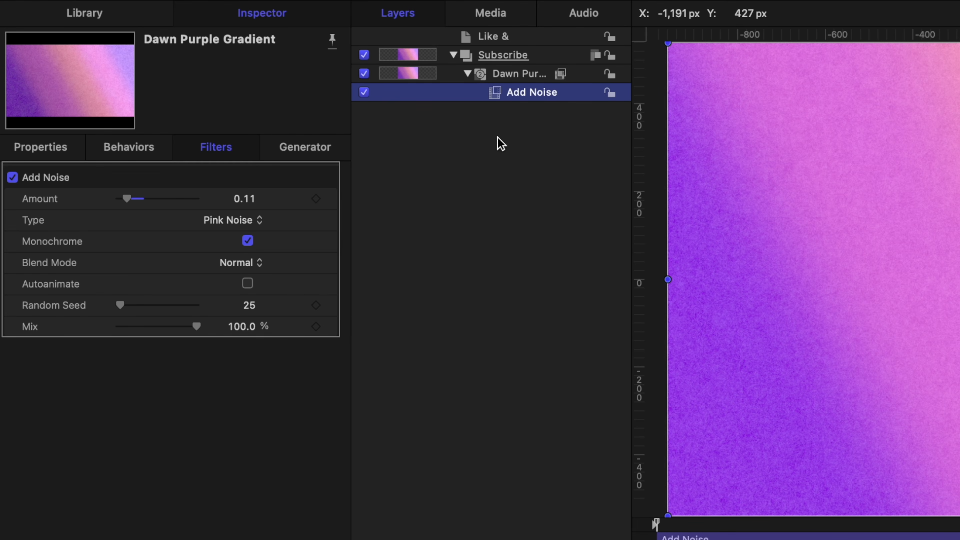
pyautogui.click(114, 23)
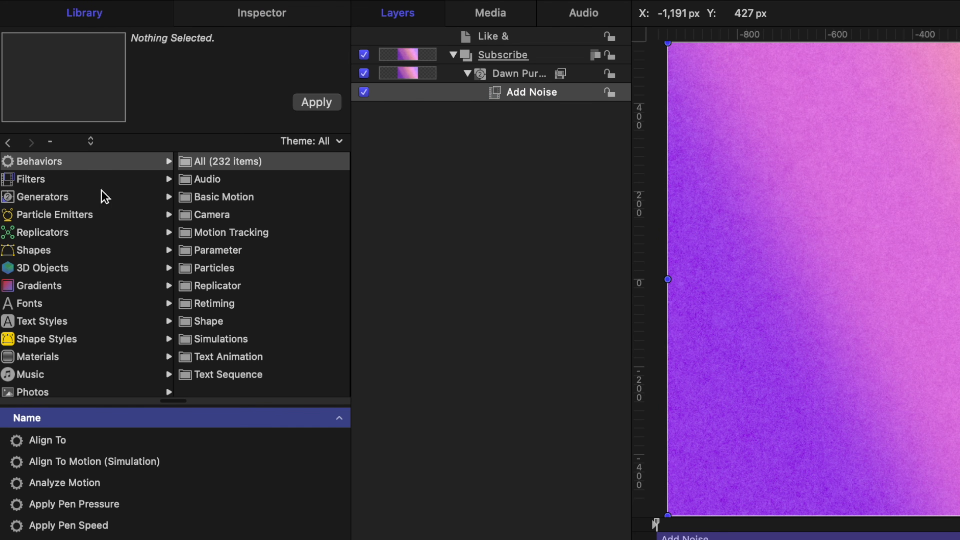
pyautogui.scroll(-3, 100, 195)
pyautogui.click(52, 389)
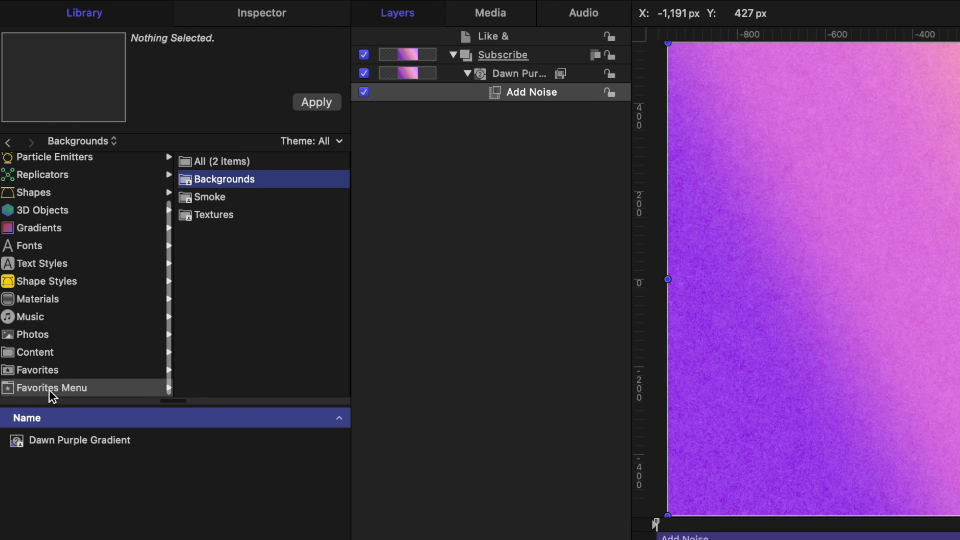
# Look over the Library's Favorites and Favorites Menu folders and the application's list of favorites items
pyautogui.click(53, 370)
pyautogui.click(42, 390)
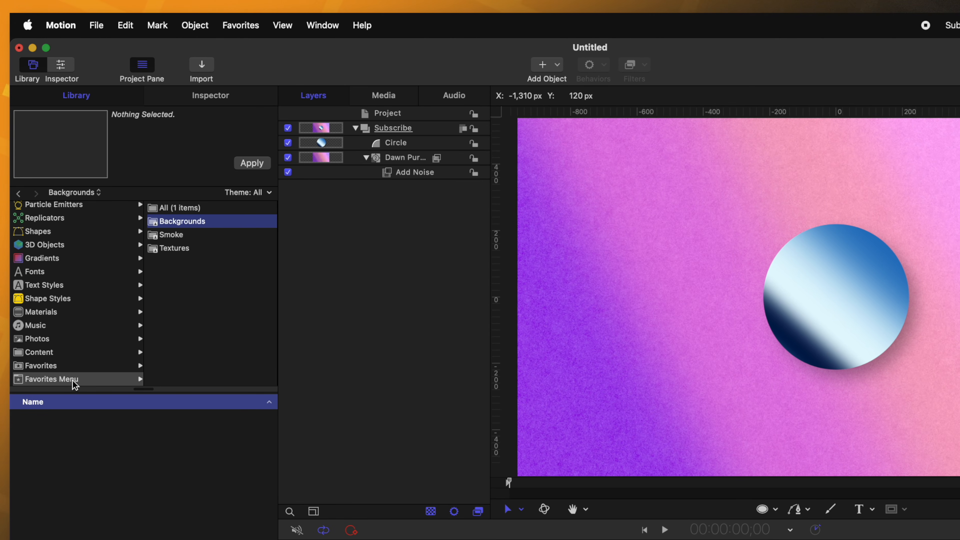
pyautogui.click(252, 26)
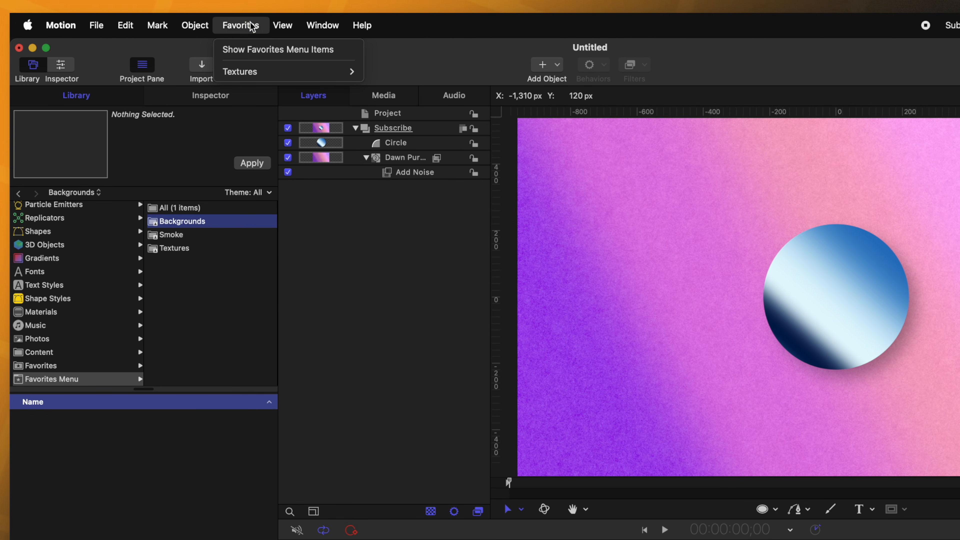
pyautogui.click(252, 26)
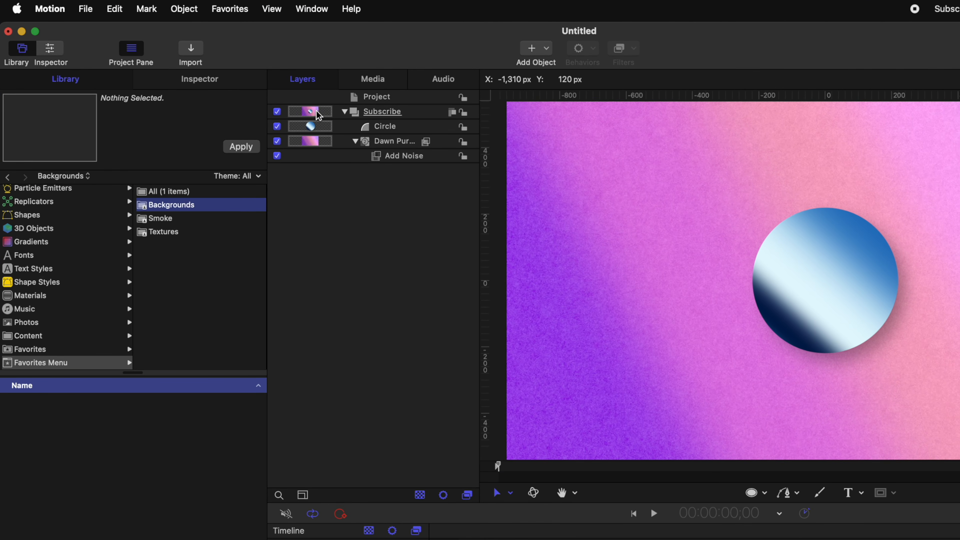
# Save the Dawn Purple Gradient with its noise filter into the Backgrounds folder of the Favorites Menu
pyautogui.click(385, 116)
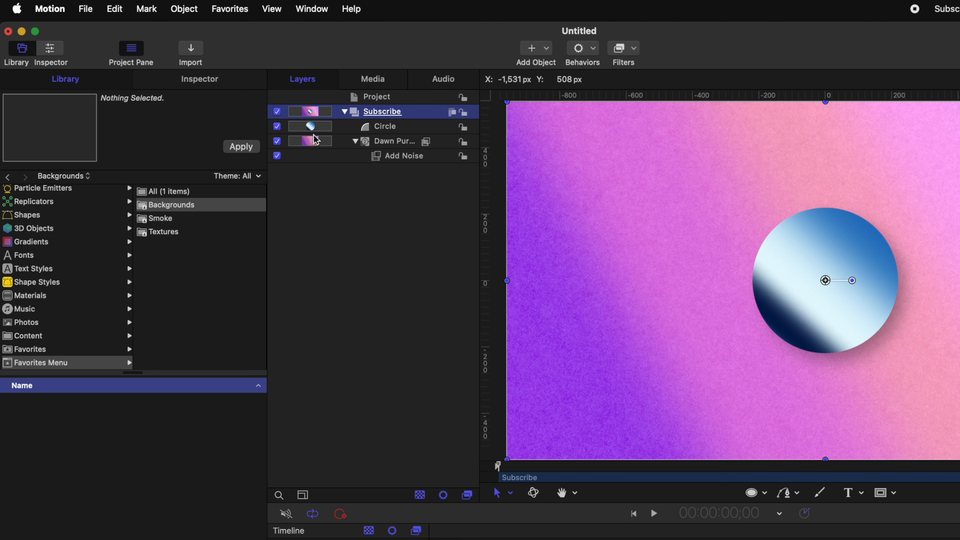
pyautogui.click(312, 126)
pyautogui.click(313, 142)
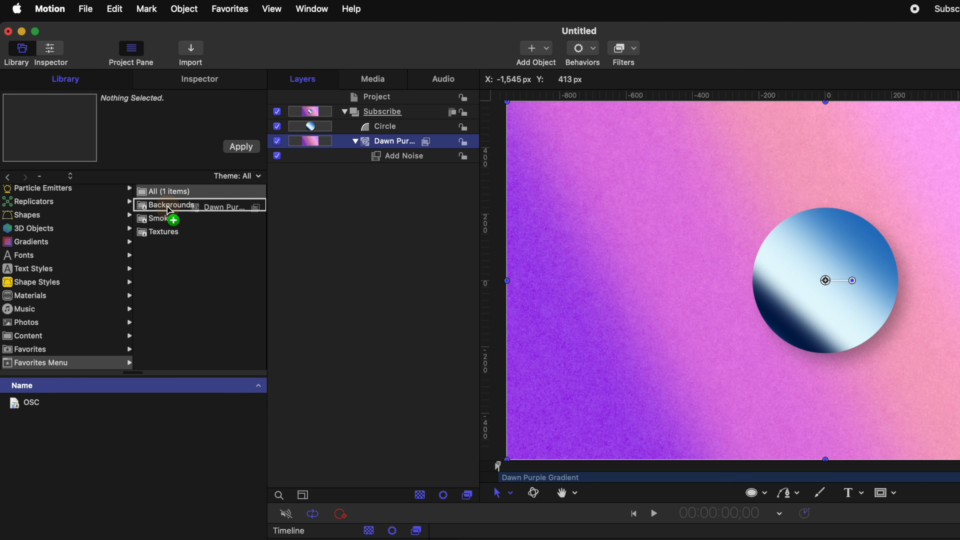
pyautogui.moveTo(170, 210); pyautogui.dragTo(170, 212)
pyautogui.click(183, 209)
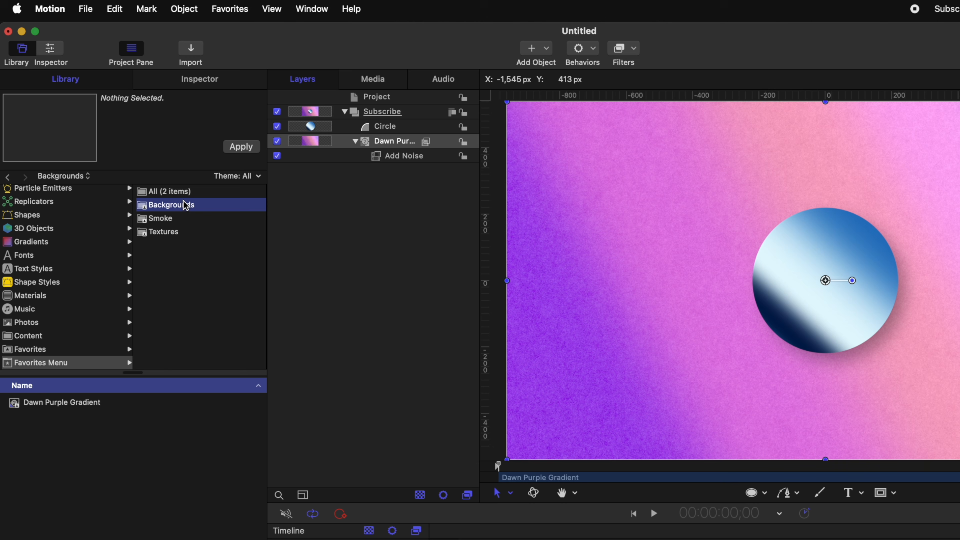
# Save the whole Subscribe group as a single favorite in the Backgrounds folder of the Favorites Menu
pyautogui.click(404, 114)
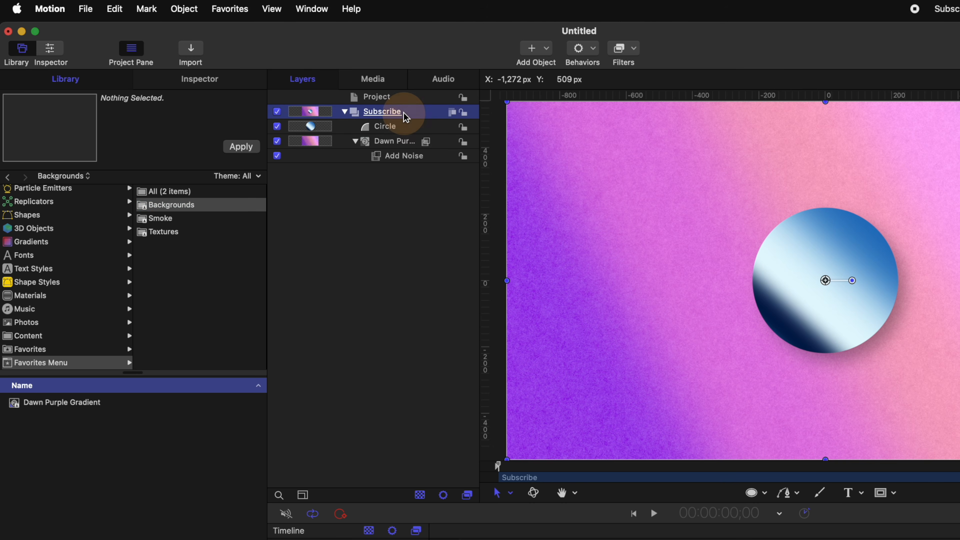
pyautogui.moveTo(378, 145); pyautogui.dragTo(131, 337)
pyautogui.moveTo(98, 473); pyautogui.dragTo(97, 477)
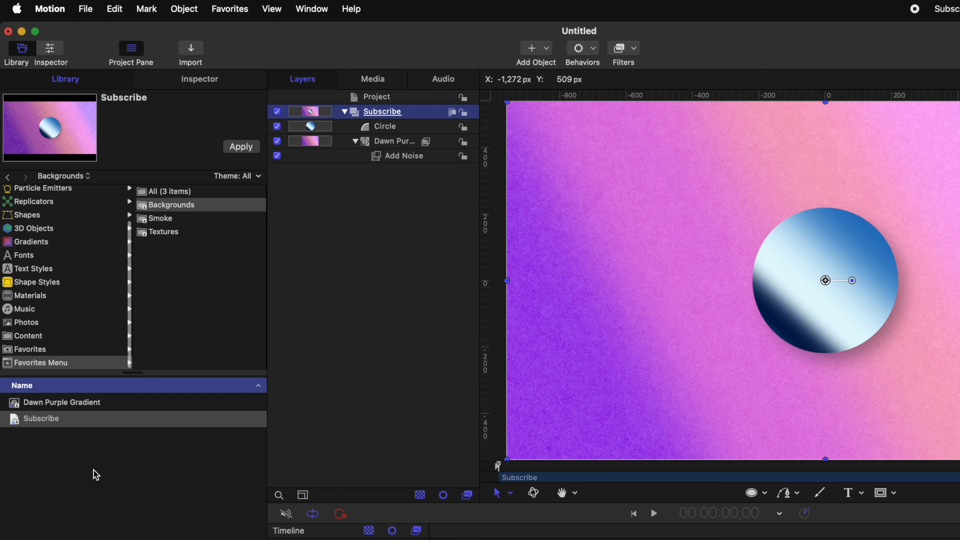
pyautogui.click(93, 470)
pyautogui.click(42, 419)
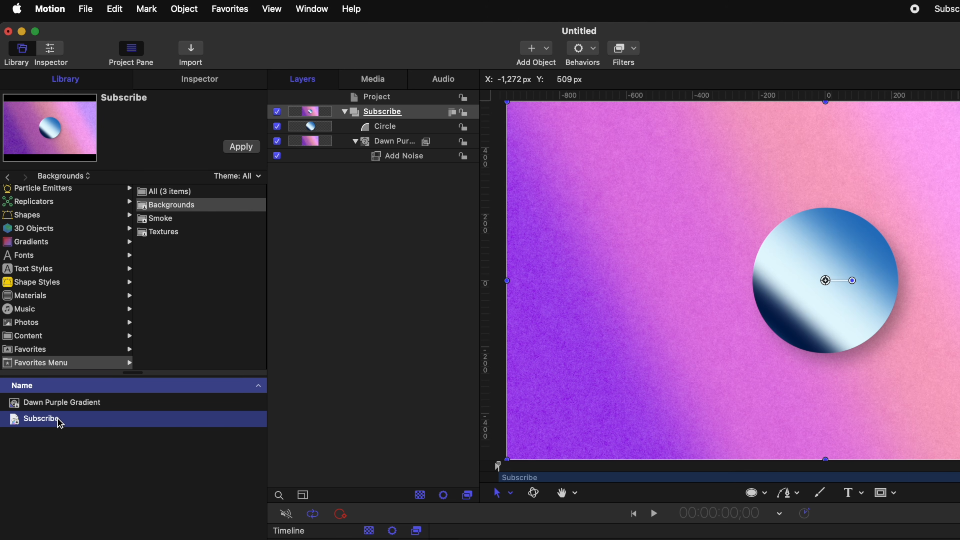
# Delete the Subscribe group from the project
pyautogui.click(397, 113)
pyautogui.press('Delete')
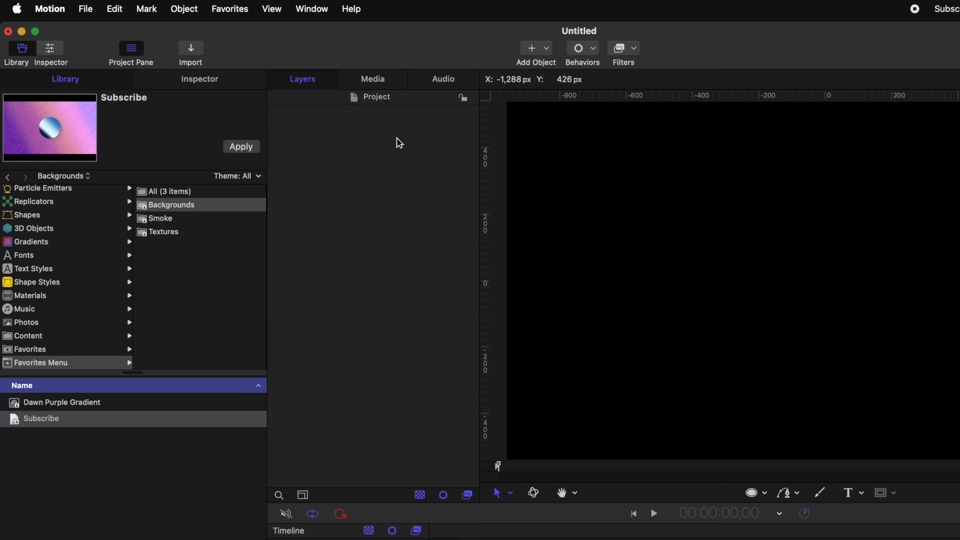
# Try adding the saved Dawn Purple Gradient favorite to the empty project
pyautogui.moveTo(68, 408); pyautogui.dragTo(402, 192)
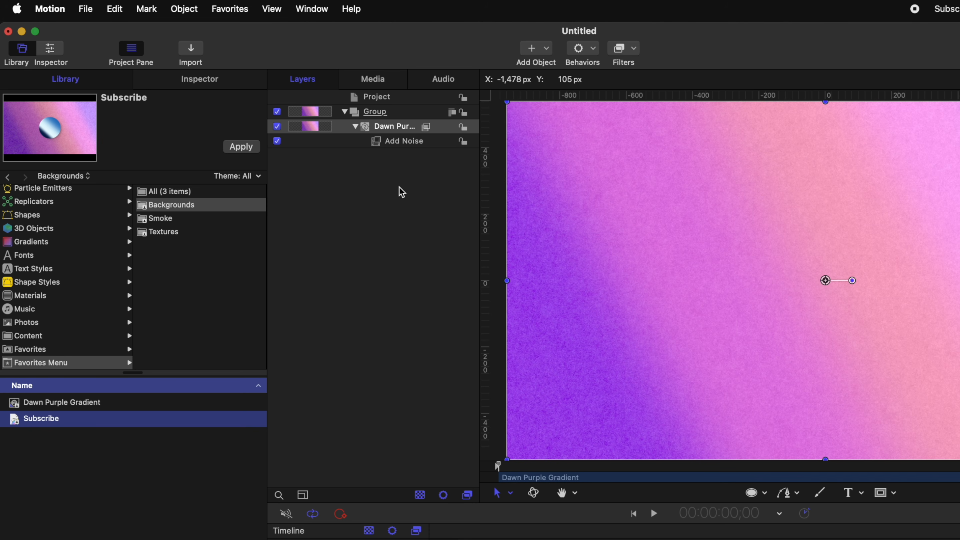
pyautogui.click(416, 146)
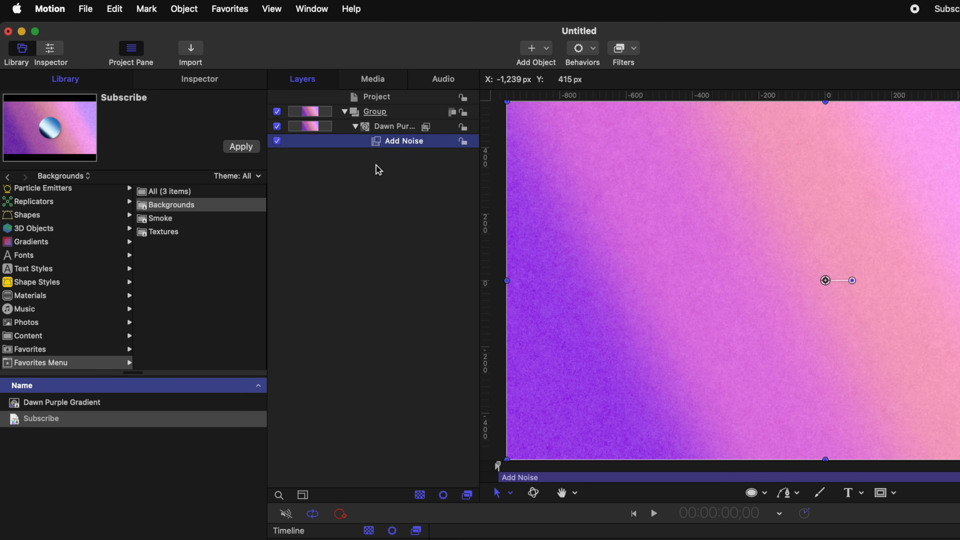
pyautogui.press('super+z')
# Add the saved Subscribe favorite to the empty project and hide its Circle layer
pyautogui.click(61, 476)
pyautogui.click(45, 422)
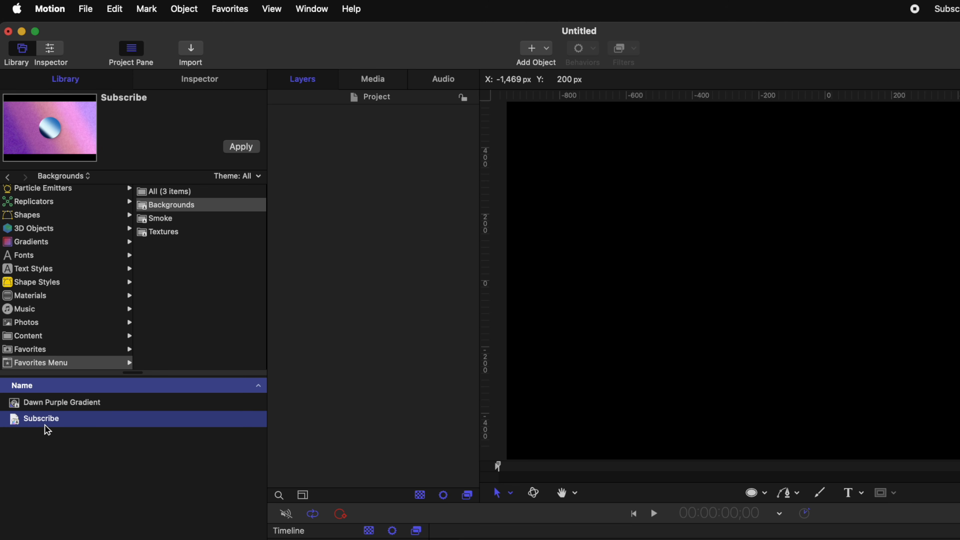
pyautogui.moveTo(217, 383); pyautogui.dragTo(373, 309)
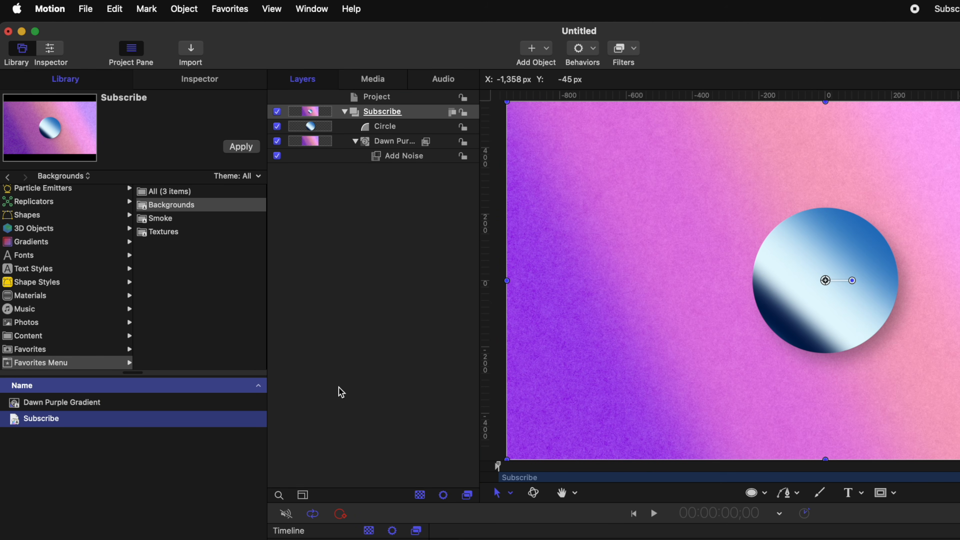
pyautogui.click(401, 128)
pyautogui.click(399, 141)
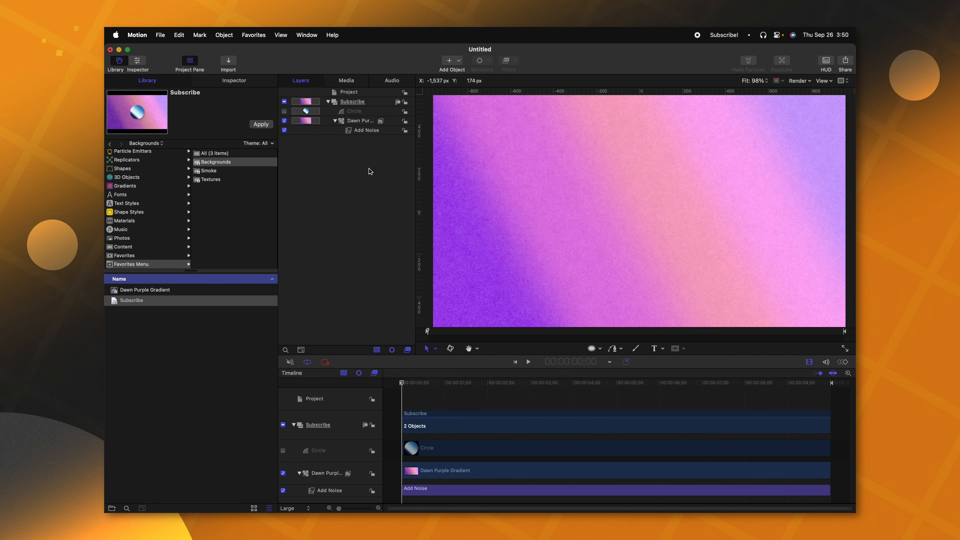
# Add the title text "SUBSCRIBE!" near the middle of the canvas, above the gradient background
pyautogui.click(654, 348)
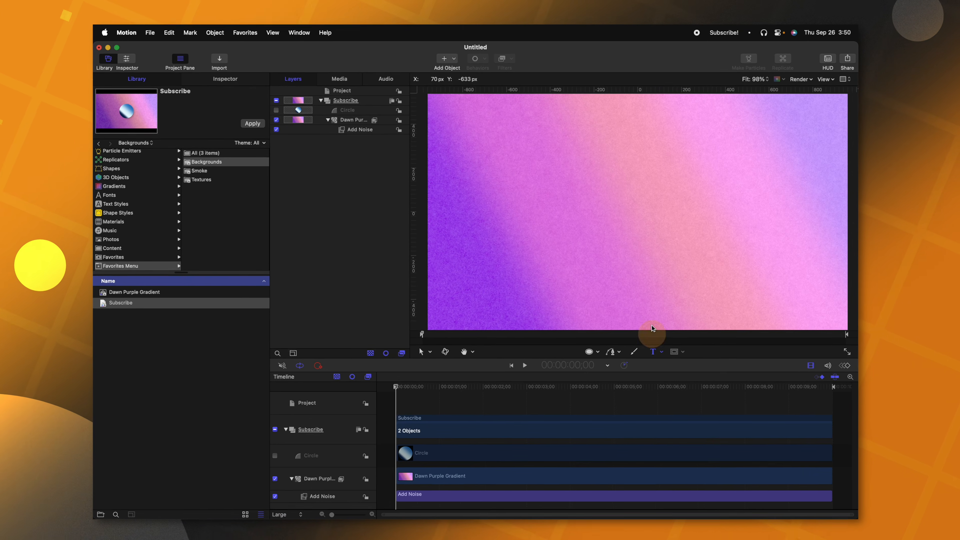
pyautogui.click(605, 213)
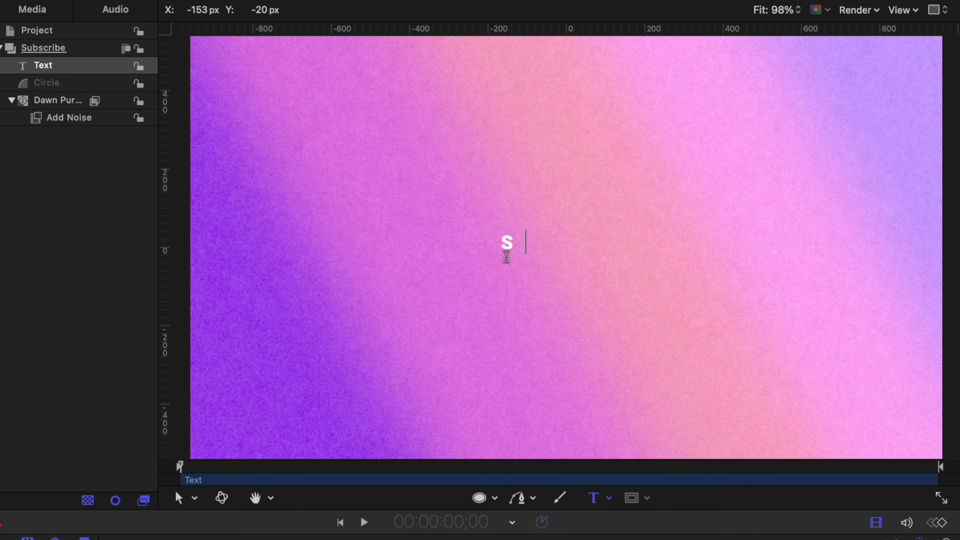
pyautogui.write('SUBSCRIBE!')
pyautogui.press('Escape')
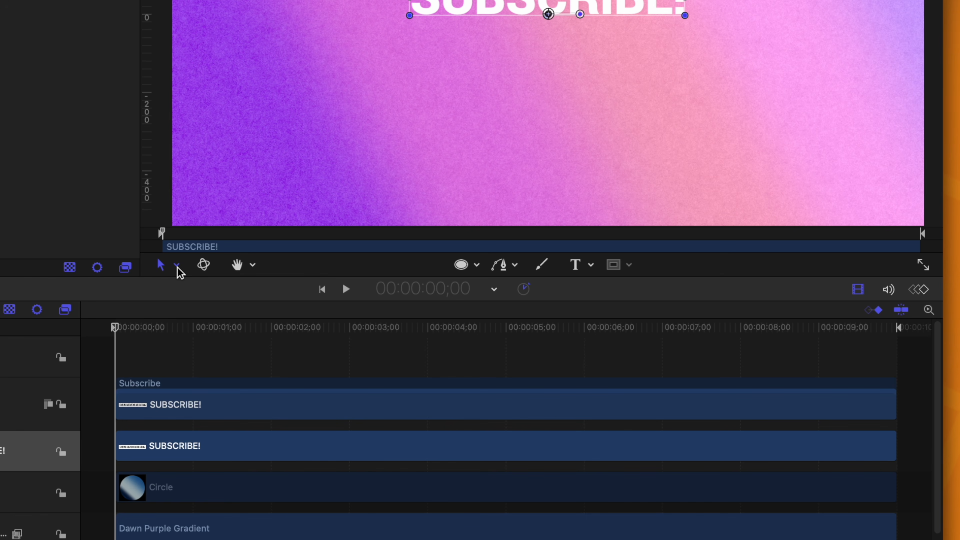
# With the Transform Glyph tool, move the S to the upper left of the title, the C below it and the E above it
pyautogui.click(177, 266)
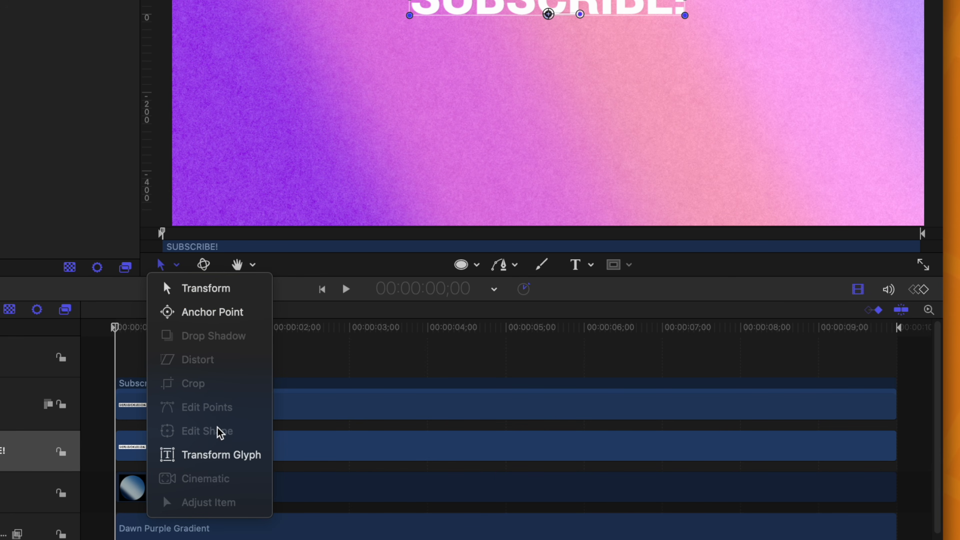
pyautogui.click(211, 462)
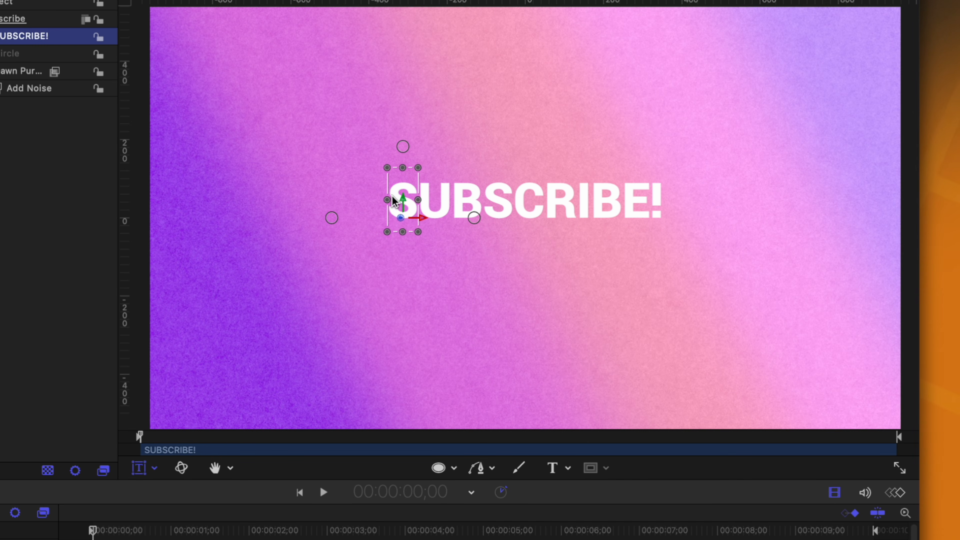
pyautogui.moveTo(399, 201); pyautogui.dragTo(373, 220)
pyautogui.moveTo(431, 99); pyautogui.dragTo(206, 224)
pyautogui.moveTo(427, 226); pyautogui.dragTo(248, 143)
pyautogui.click(528, 219)
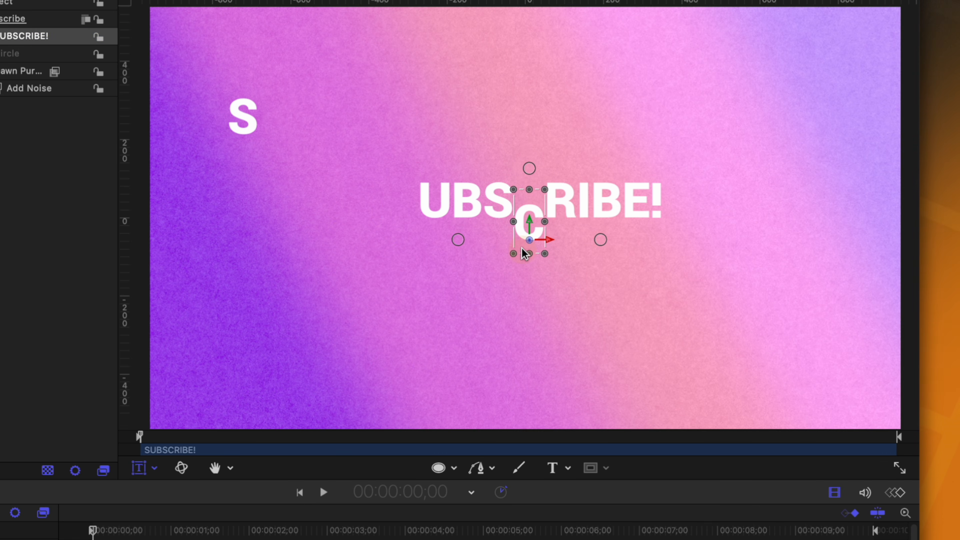
pyautogui.moveTo(524, 249); pyautogui.dragTo(551, 276)
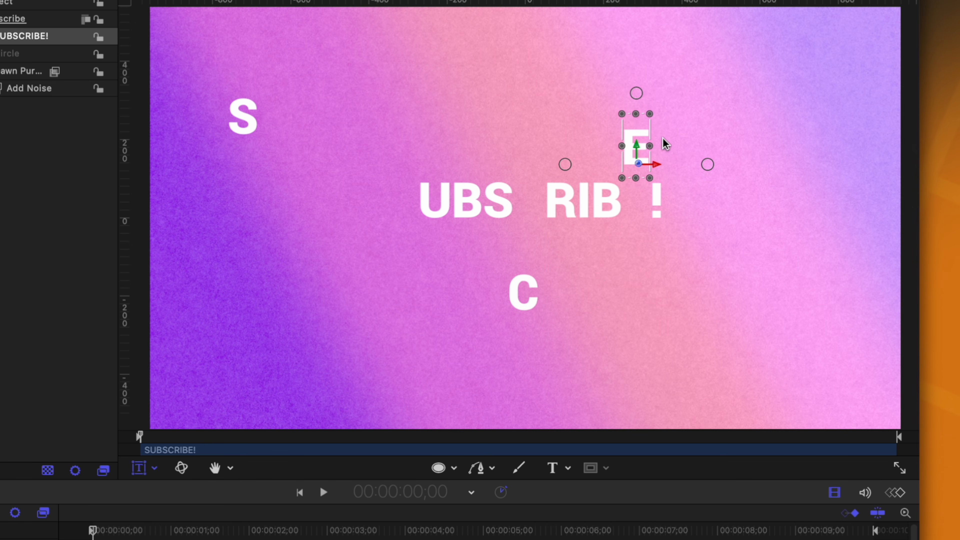
# Tilt the letter E in 3D and enlarge it to about 318%
pyautogui.moveTo(637, 101); pyautogui.dragTo(639, 121)
pyautogui.moveTo(715, 184); pyautogui.dragTo(714, 194)
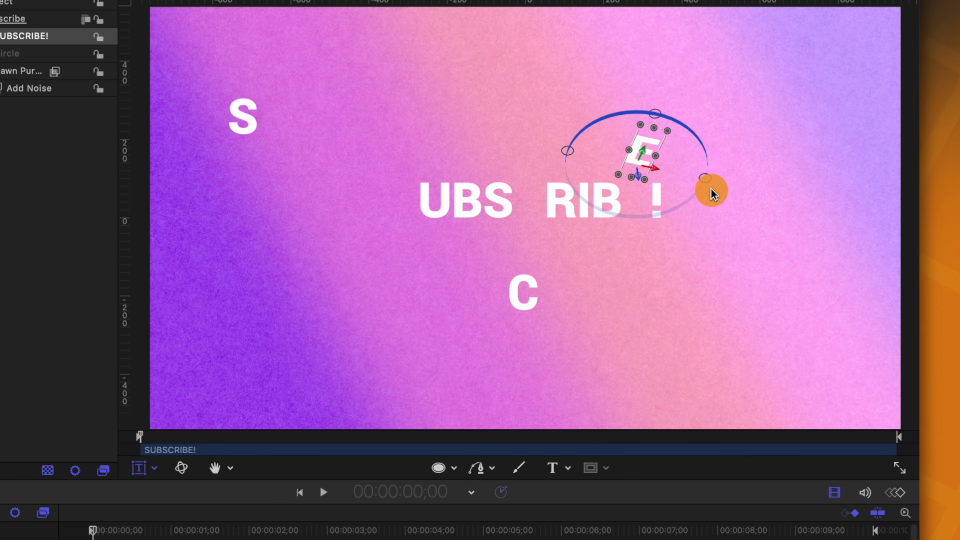
pyautogui.moveTo(648, 114); pyautogui.dragTo(636, 41)
pyautogui.press('super+z')
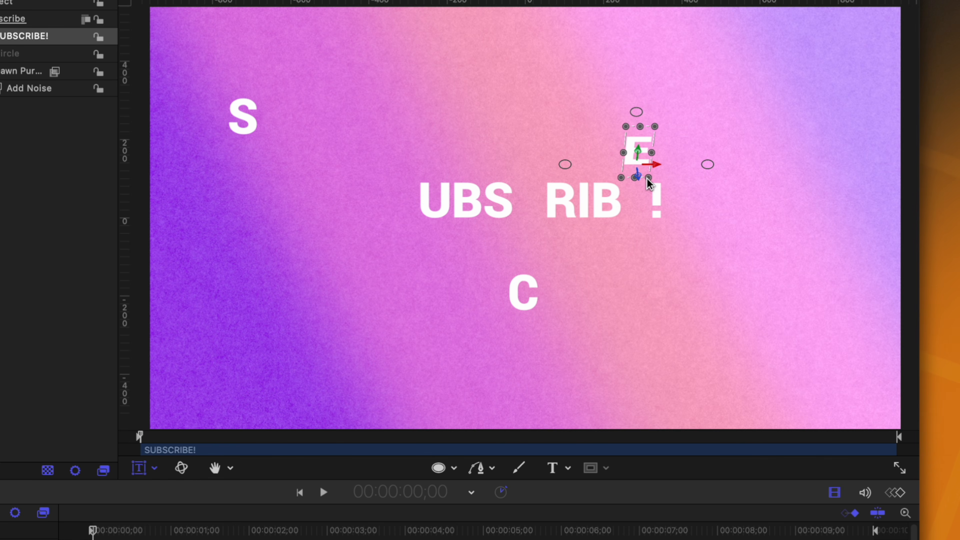
pyautogui.moveTo(650, 181); pyautogui.dragTo(689, 270)
pyautogui.press('super+z')
pyautogui.moveTo(636, 245); pyautogui.dragTo(618, 146)
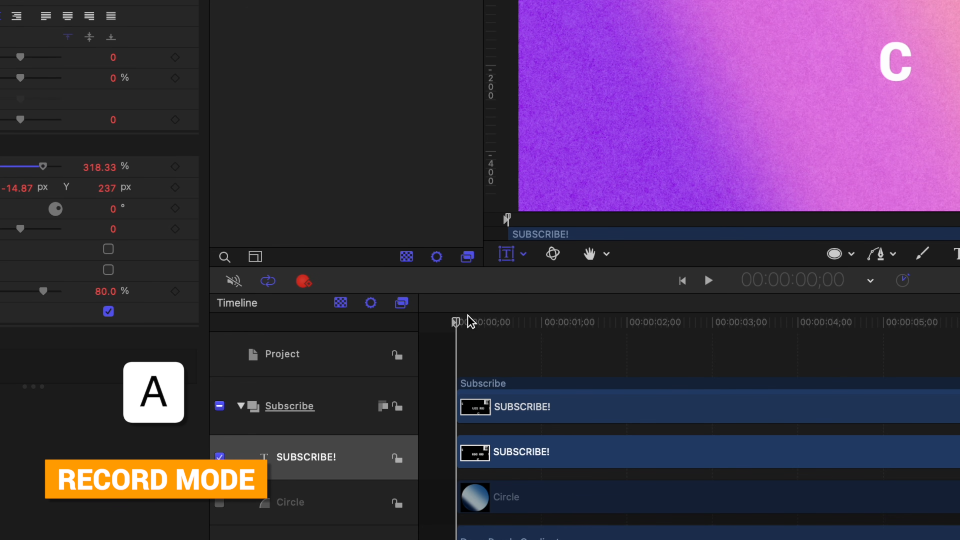
# With keyframe recording on, animate the letter E from its place at 00:00:00;00 to a spot below the word at 00:00:01;10
pyautogui.moveTo(470, 321); pyautogui.dragTo(558, 321)
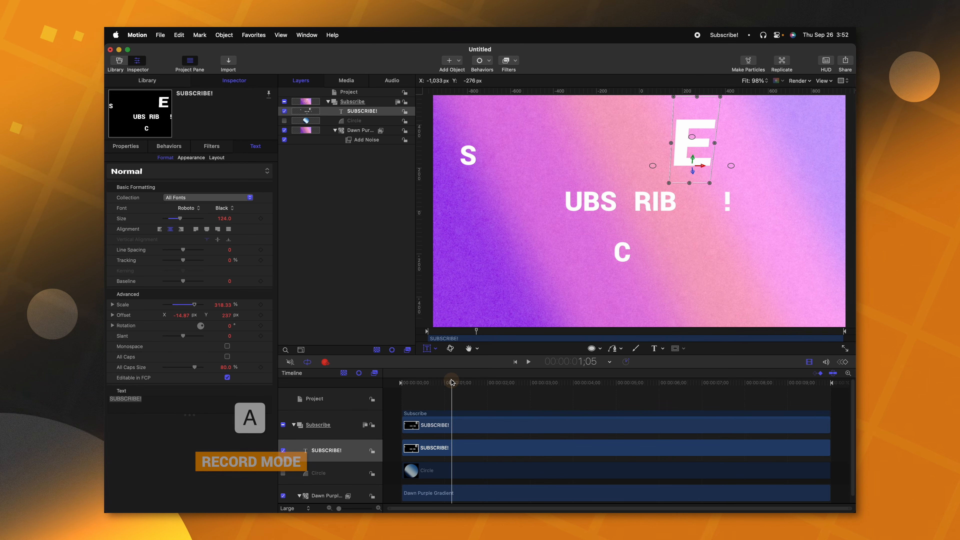
pyautogui.moveTo(453, 382); pyautogui.dragTo(393, 381)
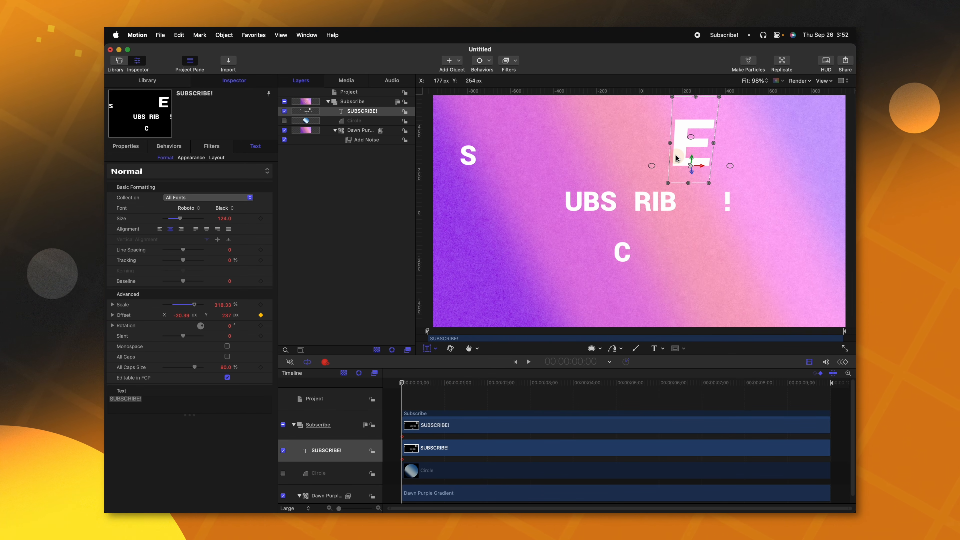
pyautogui.moveTo(402, 382); pyautogui.dragTo(459, 382)
pyautogui.moveTo(684, 157); pyautogui.dragTo(689, 180)
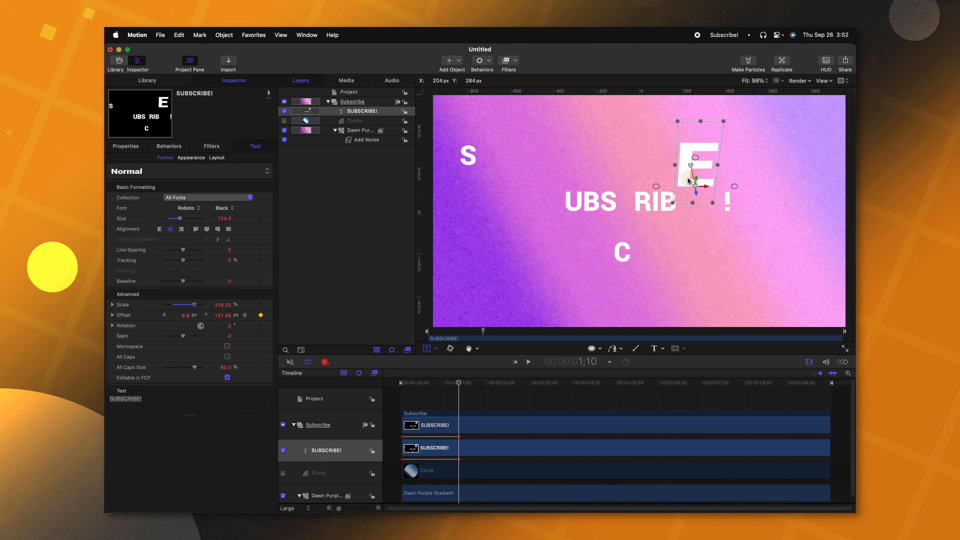
pyautogui.moveTo(683, 237); pyautogui.dragTo(701, 272)
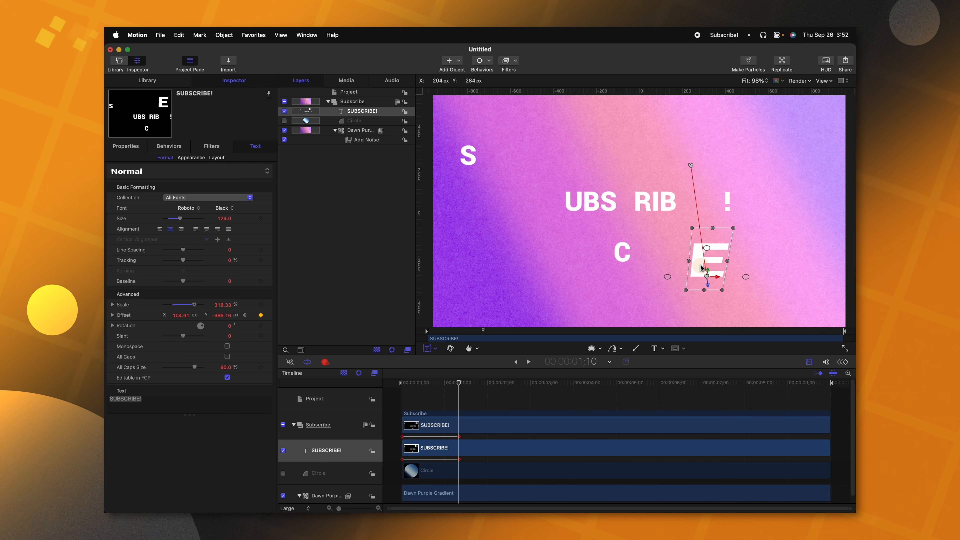
# Keyframe the letter S at 00:00:01;11, enlarged to about 468% and moved to the canvas's upper left, and play the animation from the start
pyautogui.click(476, 157)
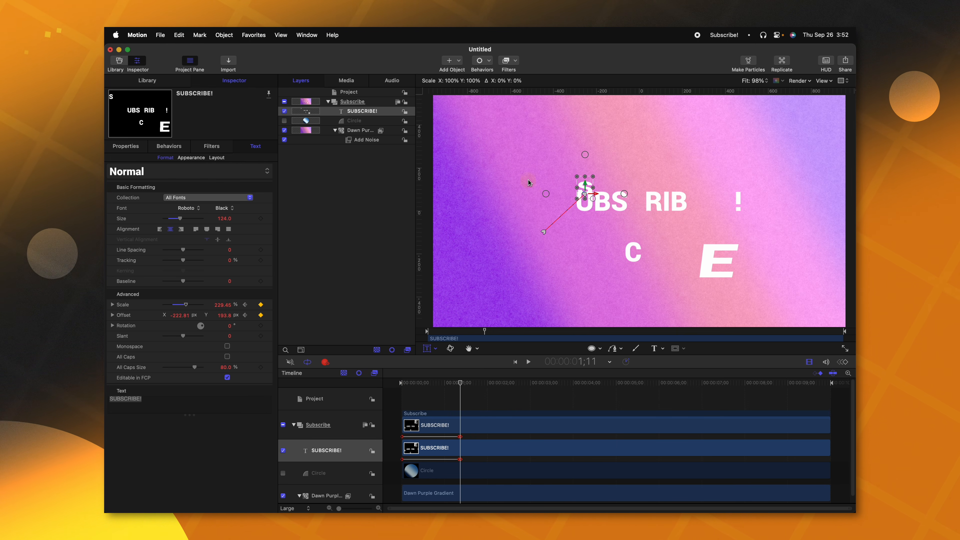
pyautogui.moveTo(593, 178)
pyautogui.mouseDown()
pyautogui.moveTo(607, 179)
pyautogui.moveTo(586, 194)
pyautogui.mouseUp()
pyautogui.moveTo(488, 140); pyautogui.dragTo(232, 41)
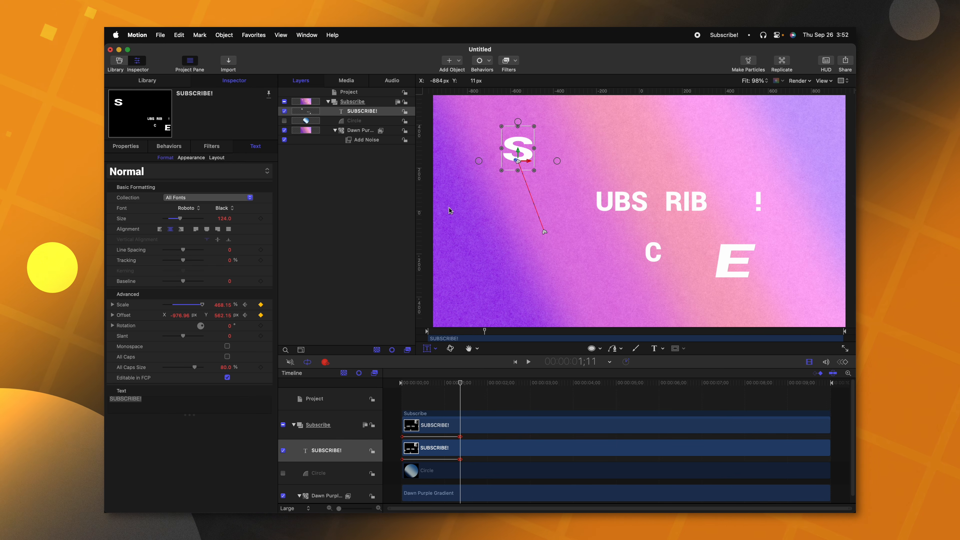
pyautogui.moveTo(422, 383); pyautogui.dragTo(339, 386)
pyautogui.press('space')
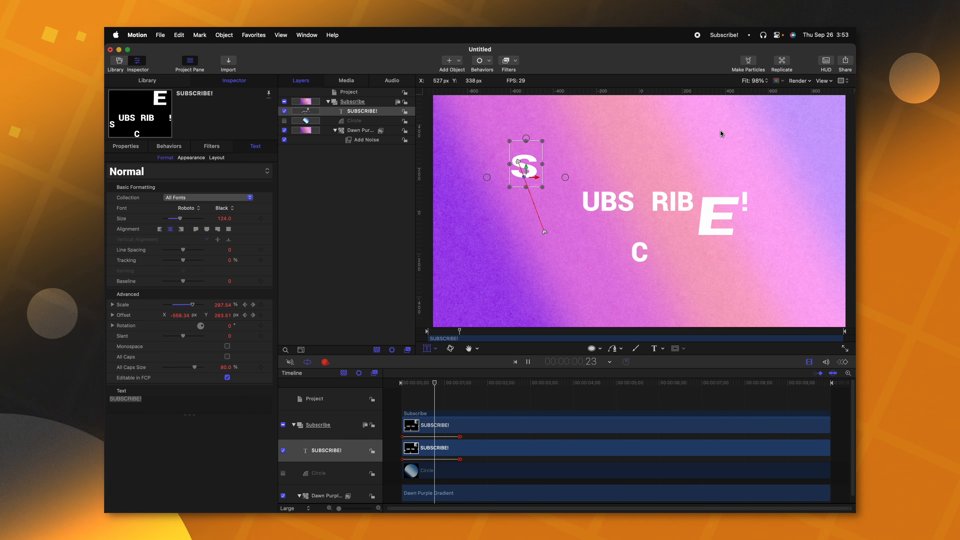
# Stop the title playback and keyframe the circle's position at 00:00:00;29, about X -207, Y -321 px
pyautogui.press('space')
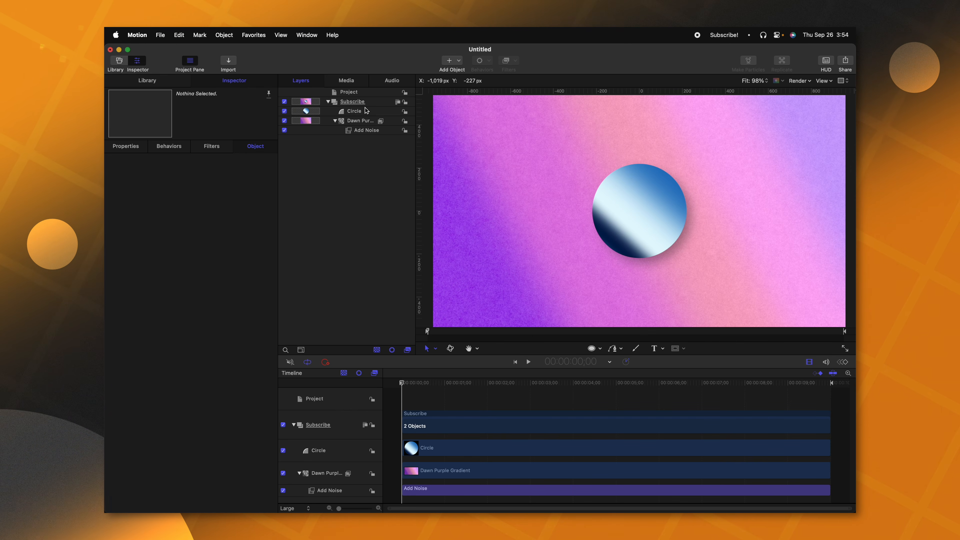
pyautogui.click(355, 111)
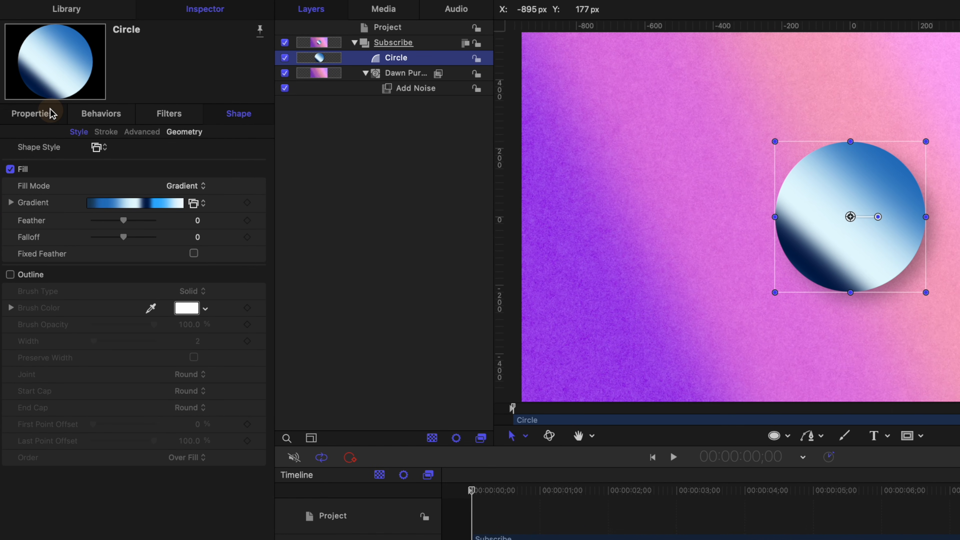
pyautogui.click(52, 114)
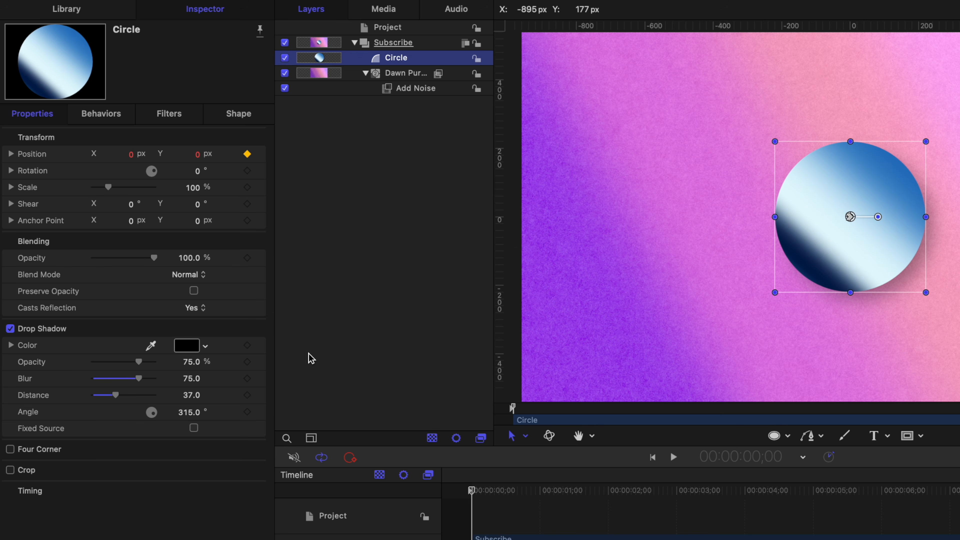
pyautogui.moveTo(875, 256); pyautogui.dragTo(803, 368)
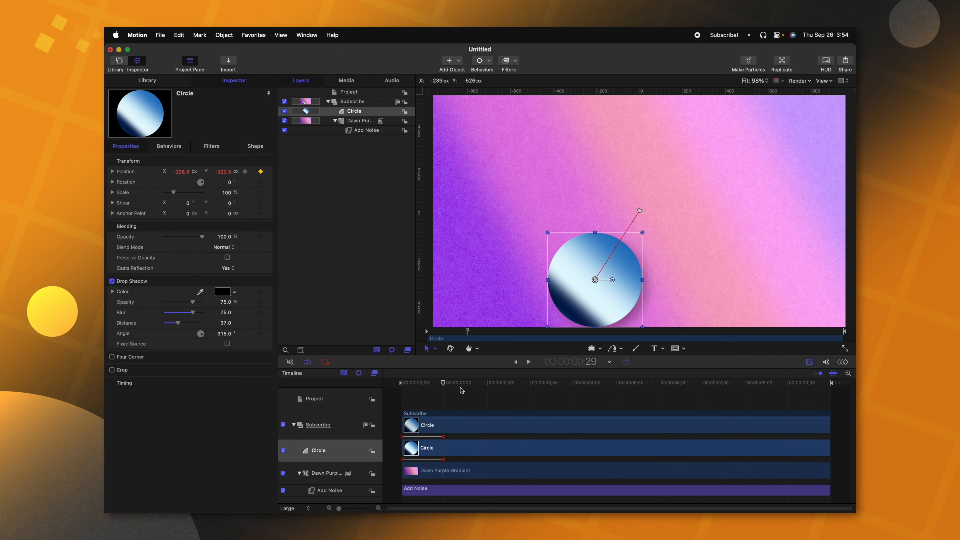
# Keyframe the circle near the canvas's left edge, near the top at about X -165, Y 337, and at 00:00:05;00 at about X 739, Y -320
pyautogui.moveTo(460, 389); pyautogui.dragTo(493, 389)
pyautogui.moveTo(611, 303); pyautogui.dragTo(601, 183)
pyautogui.click(542, 384)
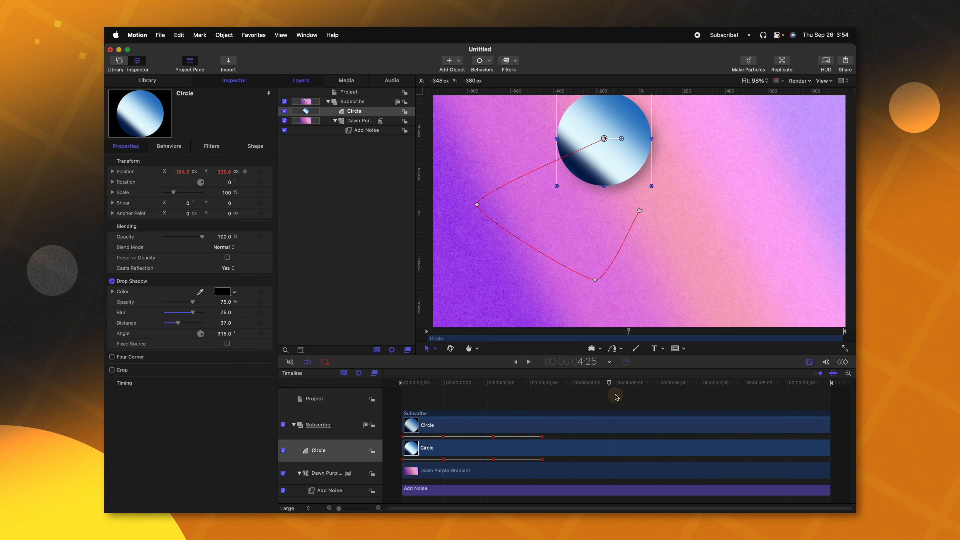
pyautogui.moveTo(619, 397); pyautogui.dragTo(616, 399)
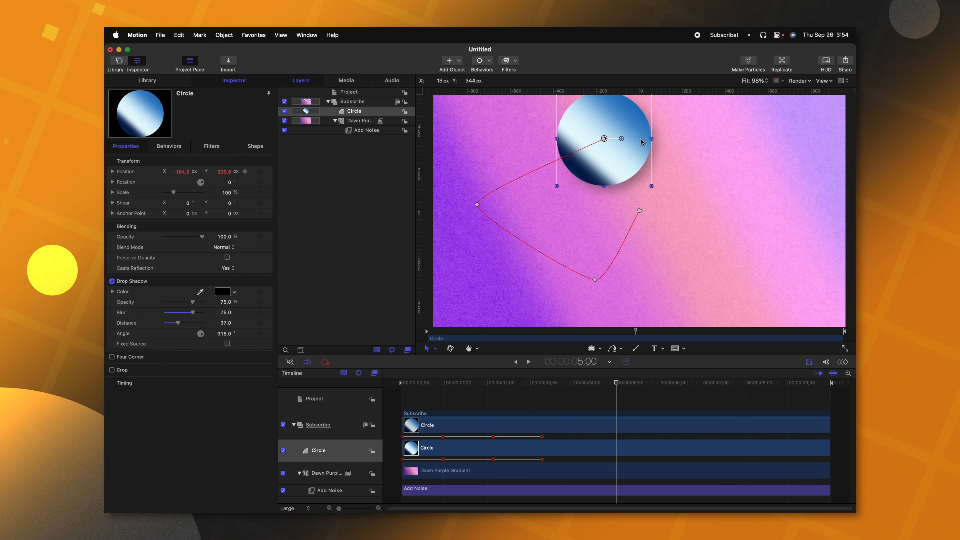
pyautogui.moveTo(637, 149); pyautogui.dragTo(820, 294)
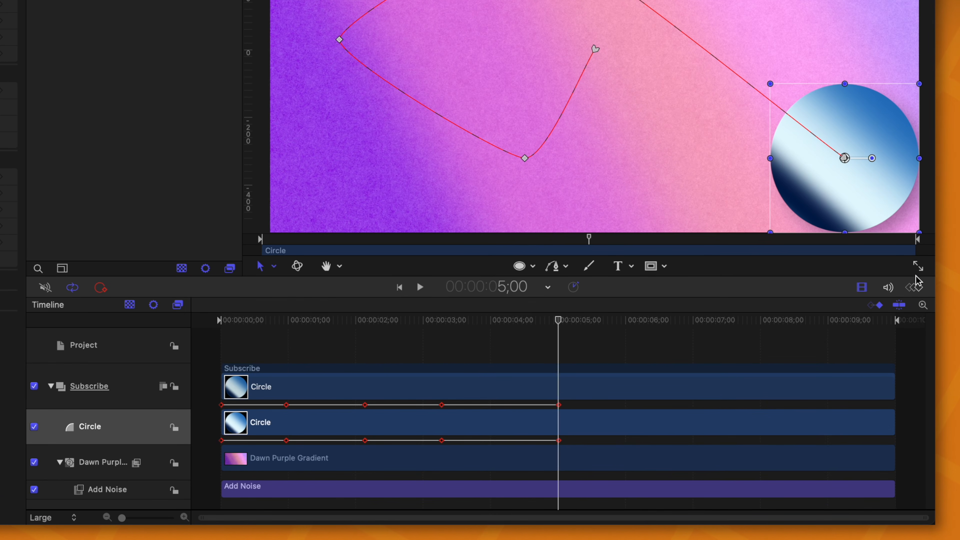
# Show the Keyframe Editor and select the circle's X, Y and Z position curves together
pyautogui.click(915, 288)
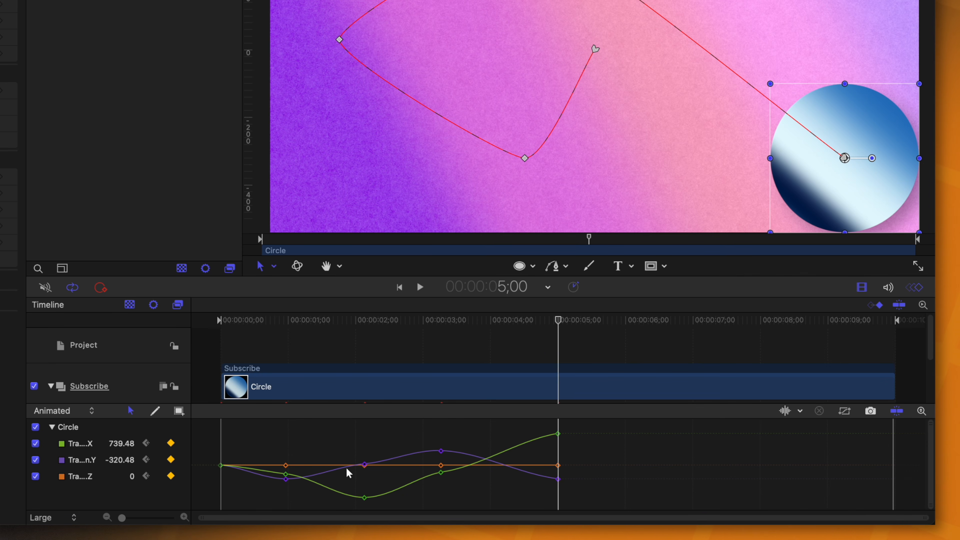
pyautogui.click(80, 446)
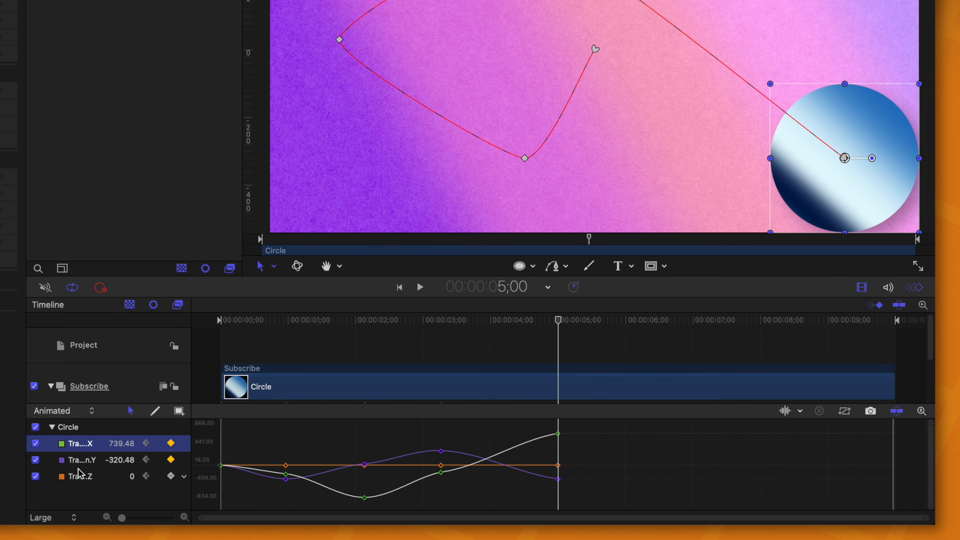
pyautogui.keyDown('shift'); pyautogui.click(80, 478); pyautogui.keyUp('shift')
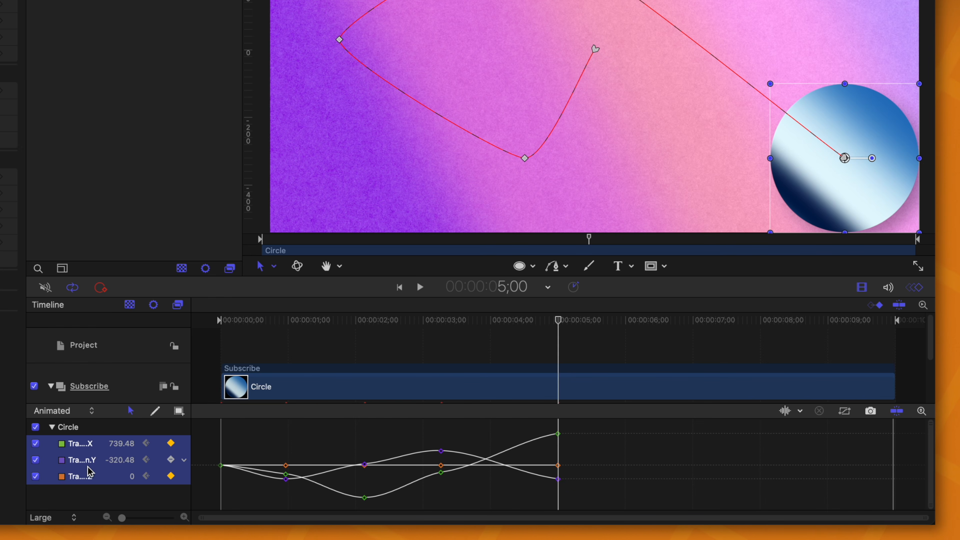
# Set the extrapolation after the last keyframe to Ping-Pong for the three position curves and play the animation
pyautogui.click(184, 445)
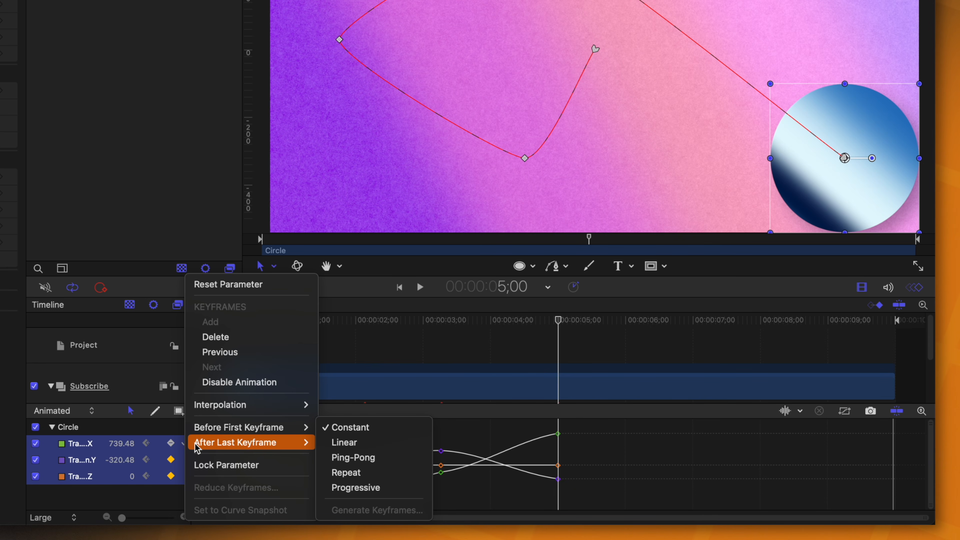
pyautogui.moveTo(204, 437)
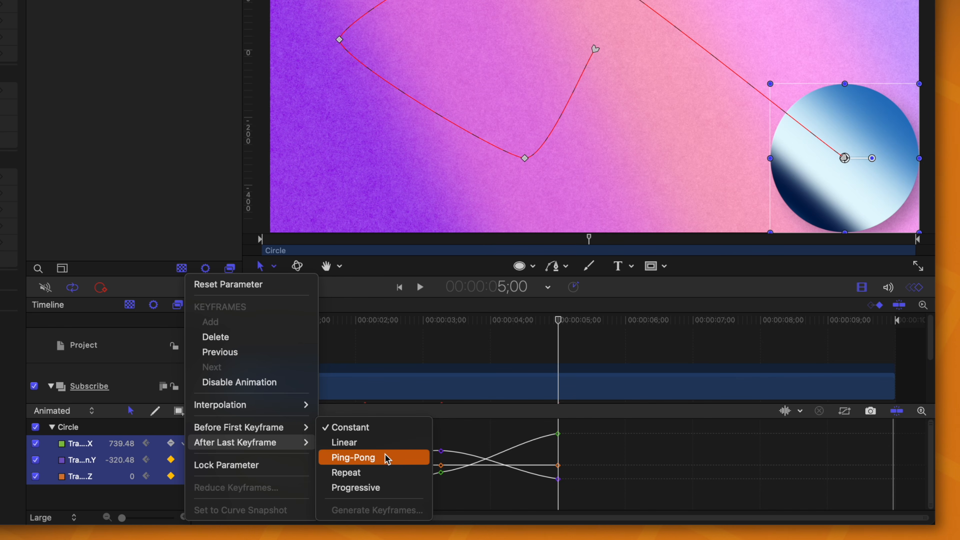
pyautogui.click(388, 459)
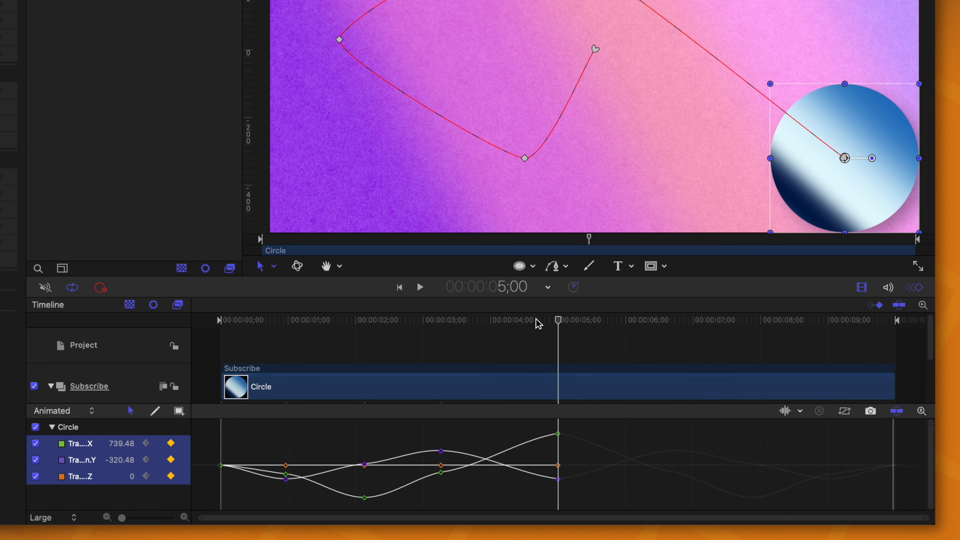
pyautogui.press('space')
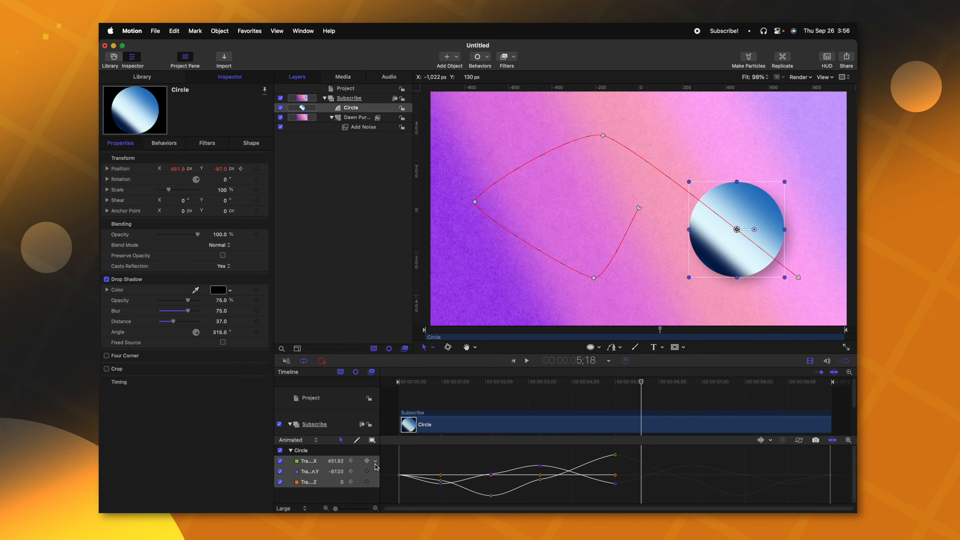
# Set the extrapolation after the last keyframe to Progressive for the three position curves and scrub the animation beyond 00:00:05;00
pyautogui.click(395, 458)
pyautogui.moveTo(236, 445)
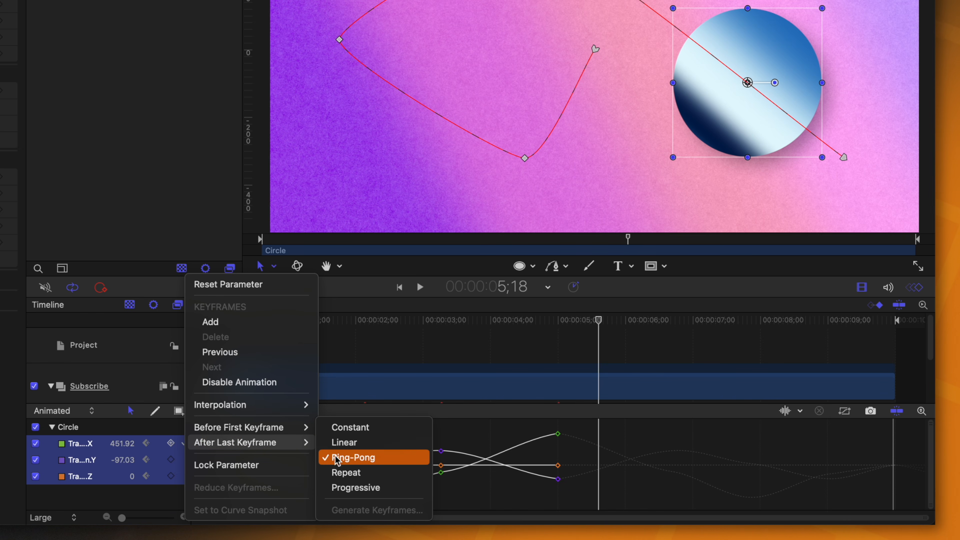
pyautogui.click(340, 487)
pyautogui.moveTo(520, 319); pyautogui.dragTo(555, 344)
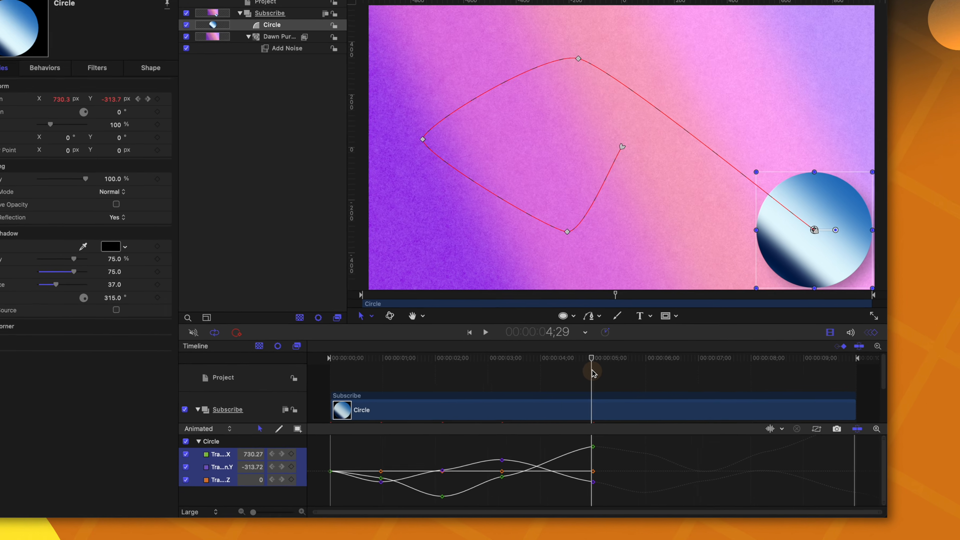
pyautogui.moveTo(593, 372); pyautogui.dragTo(597, 371)
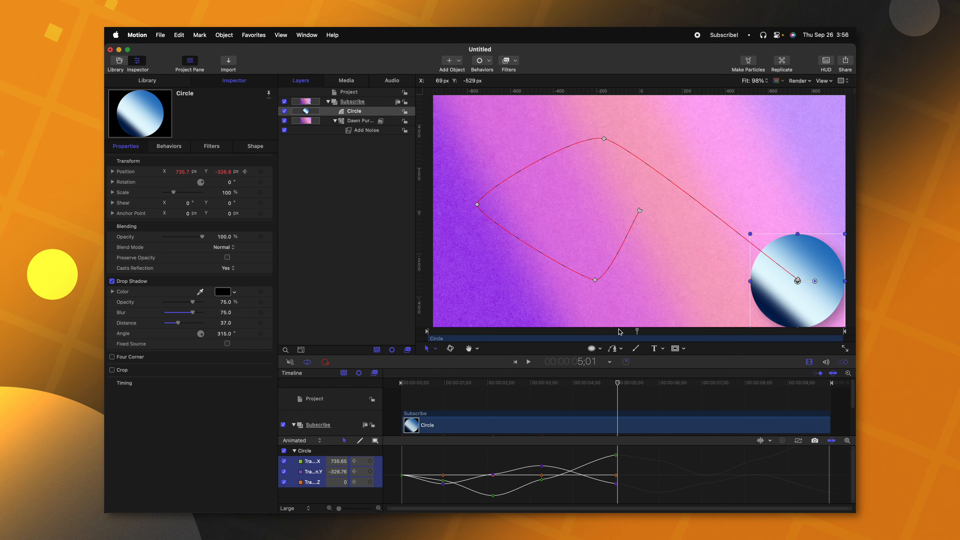
pyautogui.click(639, 212)
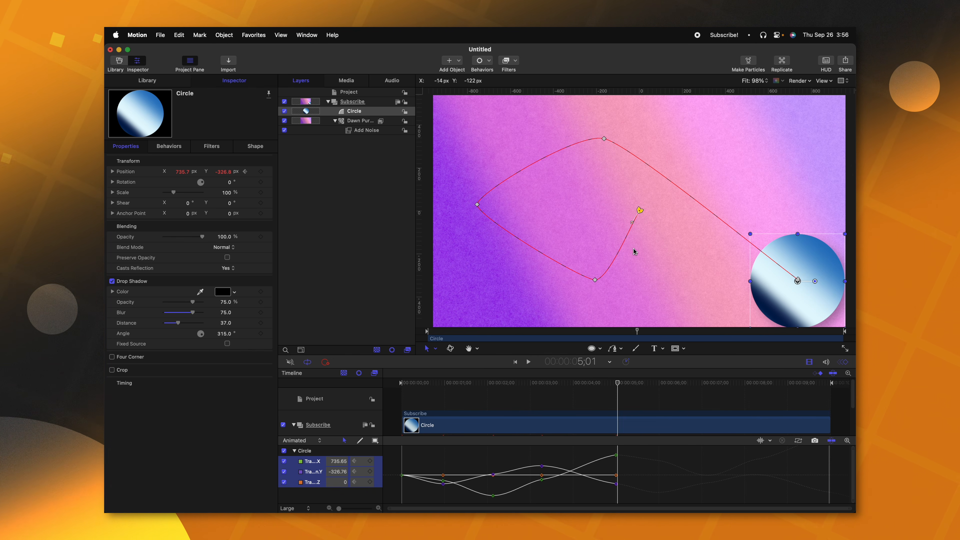
pyautogui.moveTo(604, 383); pyautogui.dragTo(805, 402)
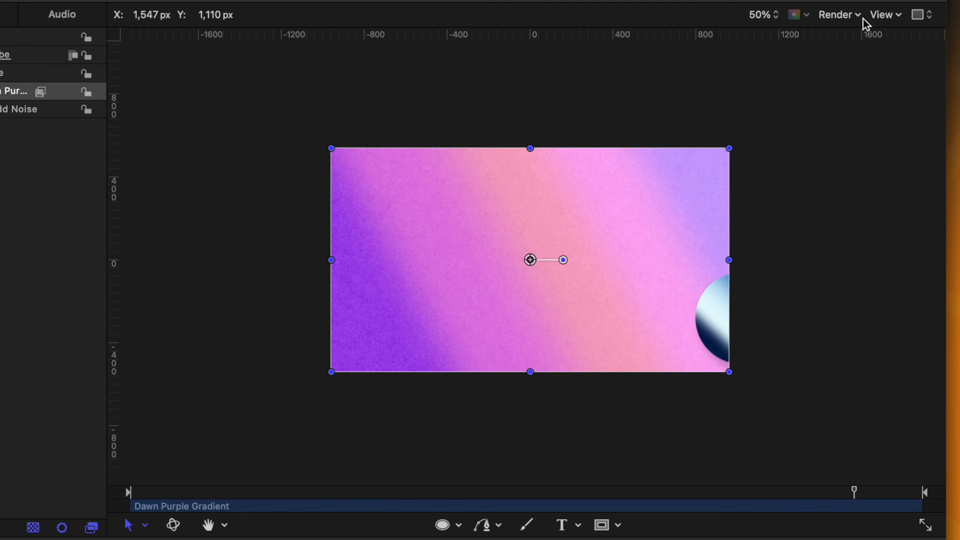
# Turn on Show Full View Area so that parts of objects outside the canvas are displayed
pyautogui.click(854, 40)
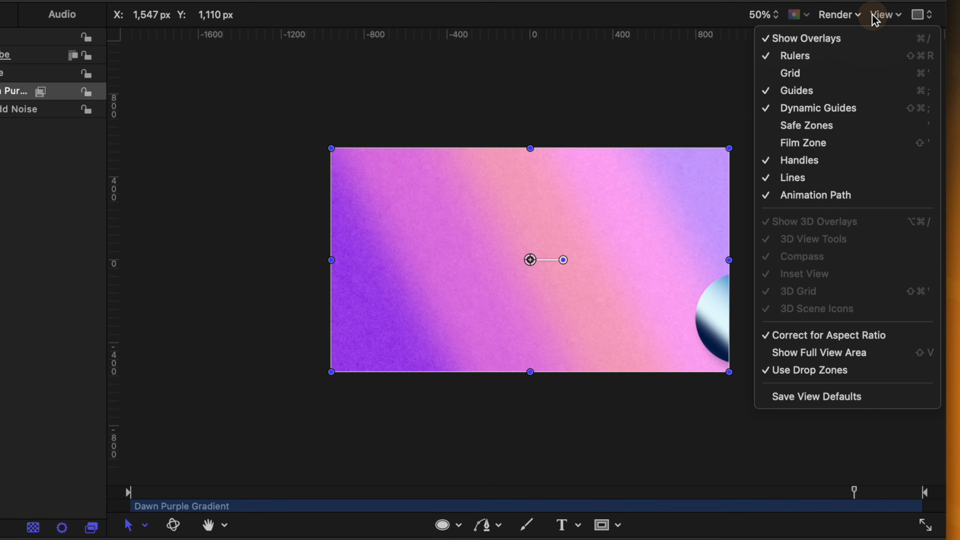
pyautogui.click(818, 353)
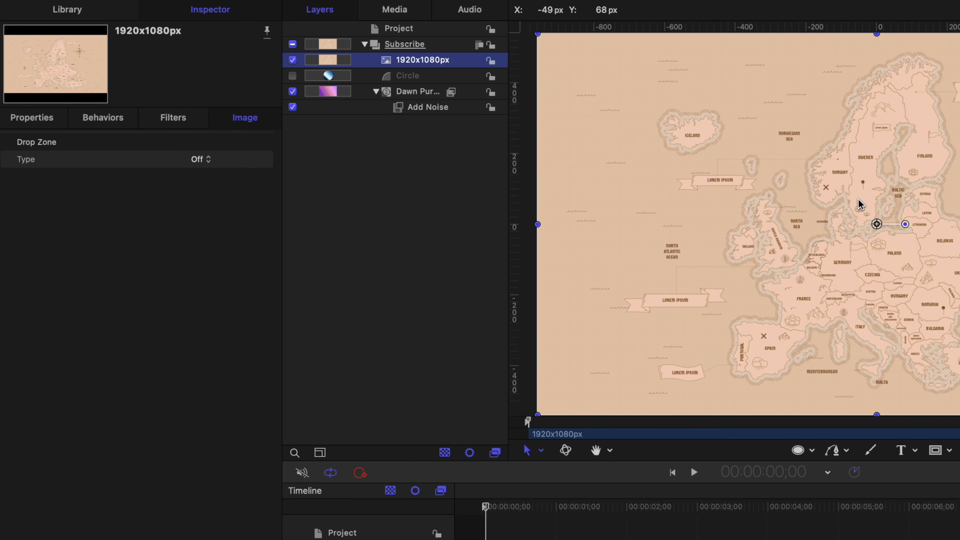
# Scale the 1920x1080px map image to 975% and move it to about X -578, Y -711 px, over the Baltic Sea
pyautogui.click(28, 118)
pyautogui.moveTo(123, 195); pyautogui.dragTo(197, 201)
pyautogui.moveTo(863, 225); pyautogui.dragTo(688, 466)
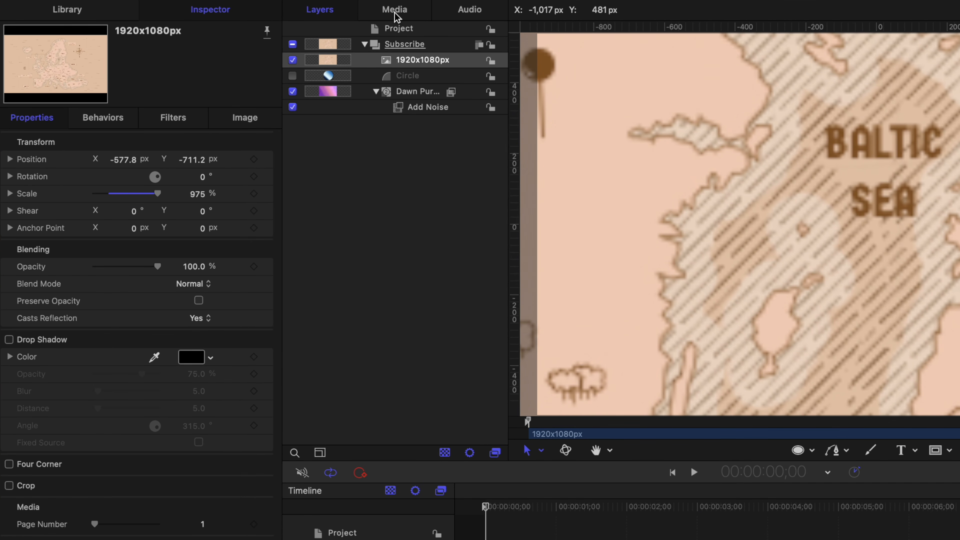
# Turn off Fixed Resolution for the 1920x1080px.ai media file
pyautogui.click(395, 11)
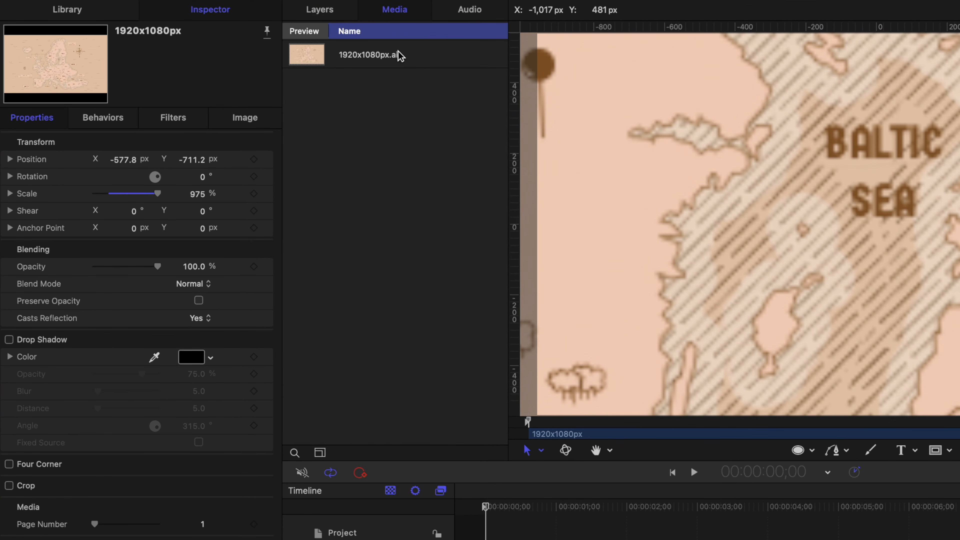
pyautogui.click(414, 60)
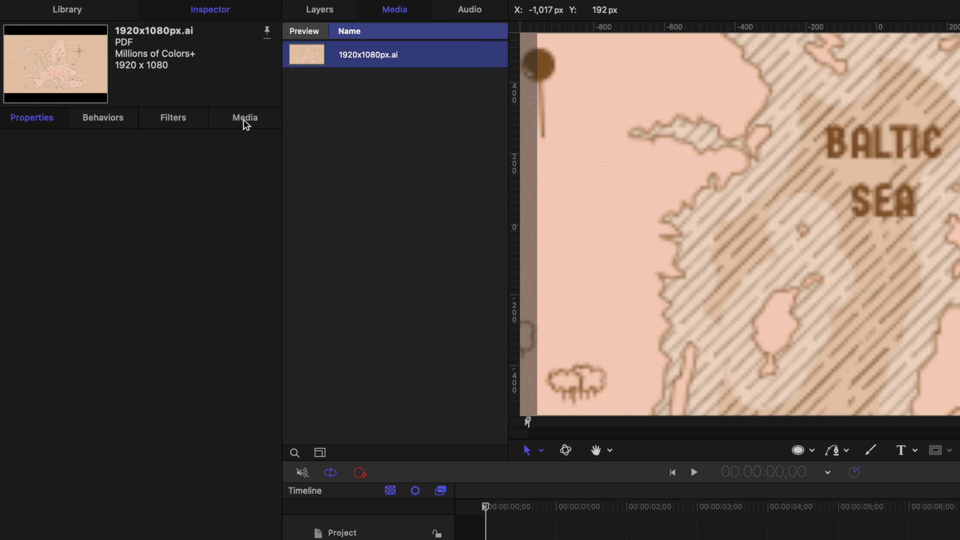
pyautogui.click(246, 118)
pyautogui.click(87, 176)
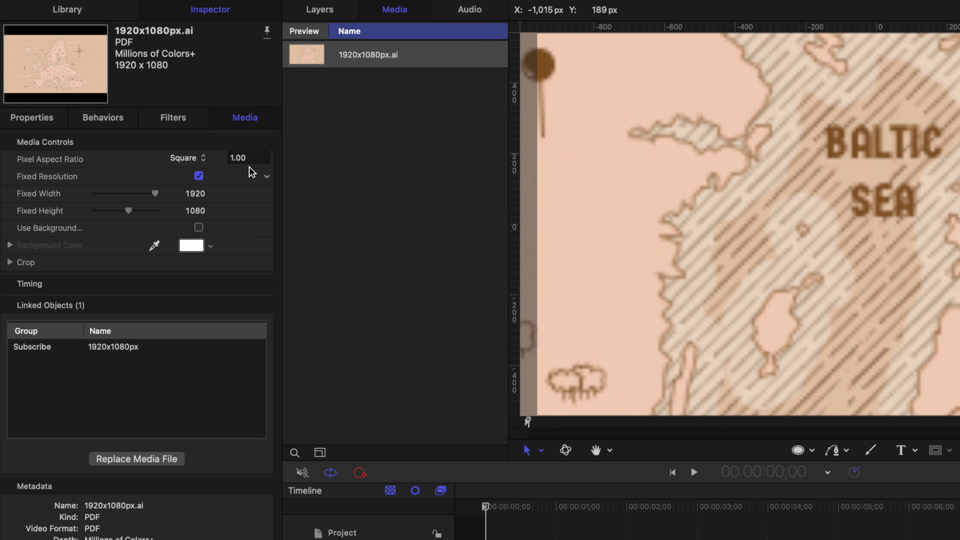
pyautogui.click(199, 177)
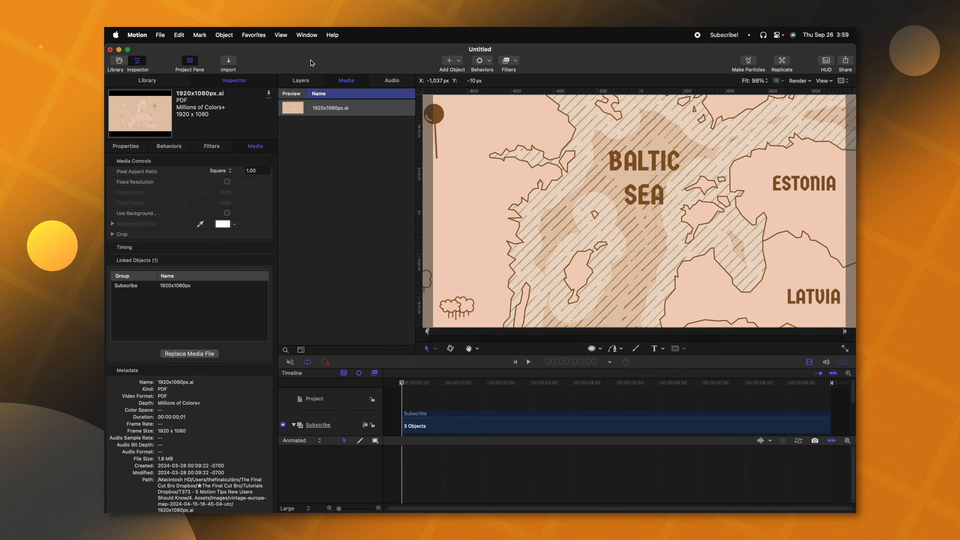
# Select the map image layer again and review its scale and position properties
pyautogui.click(298, 95)
pyautogui.click(312, 98)
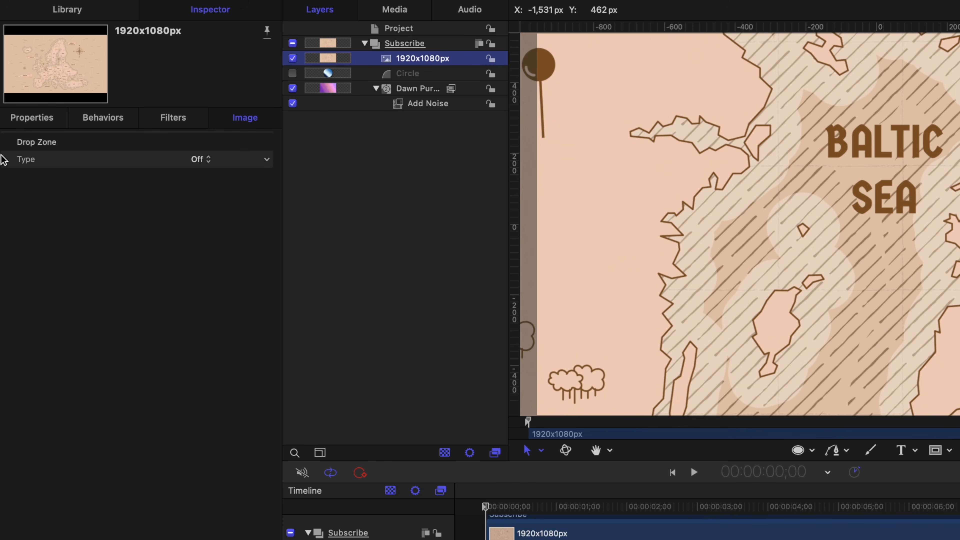
pyautogui.click(100, 140)
pyautogui.moveTo(197, 199); pyautogui.dragTo(197, 194)
pyautogui.moveTo(823, 180); pyautogui.dragTo(688, 277)
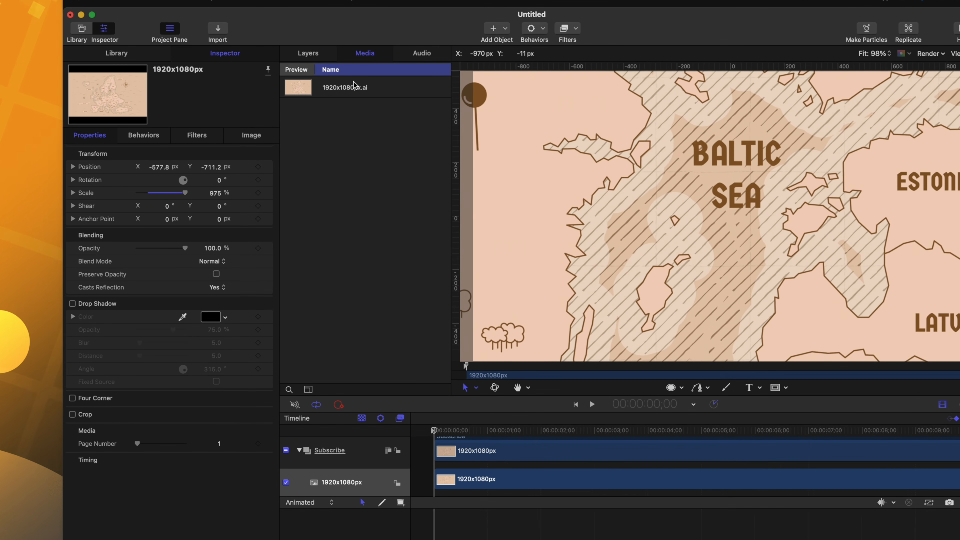
# Turn Fixed Resolution back on for 1920x1080px.ai and set its fixed width to 8000
pyautogui.click(331, 106)
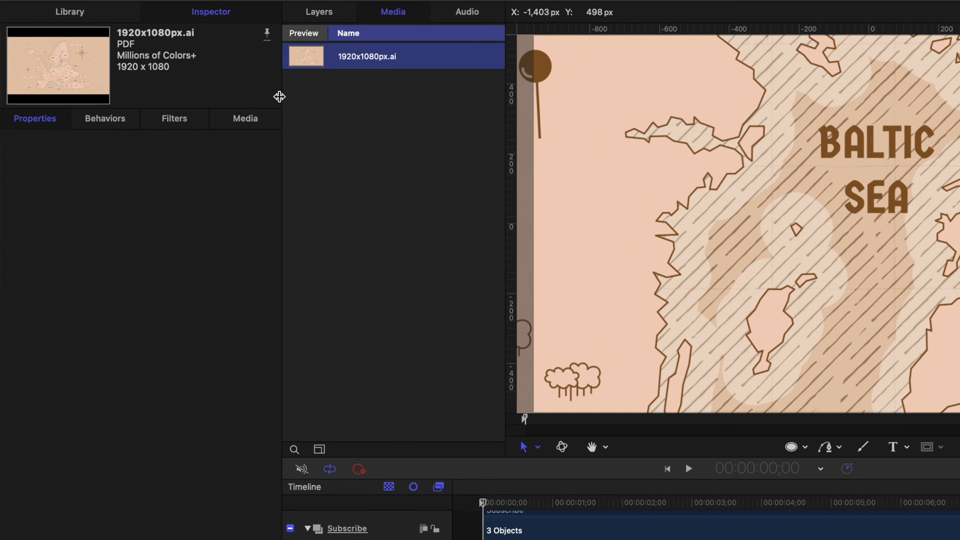
pyautogui.click(254, 146)
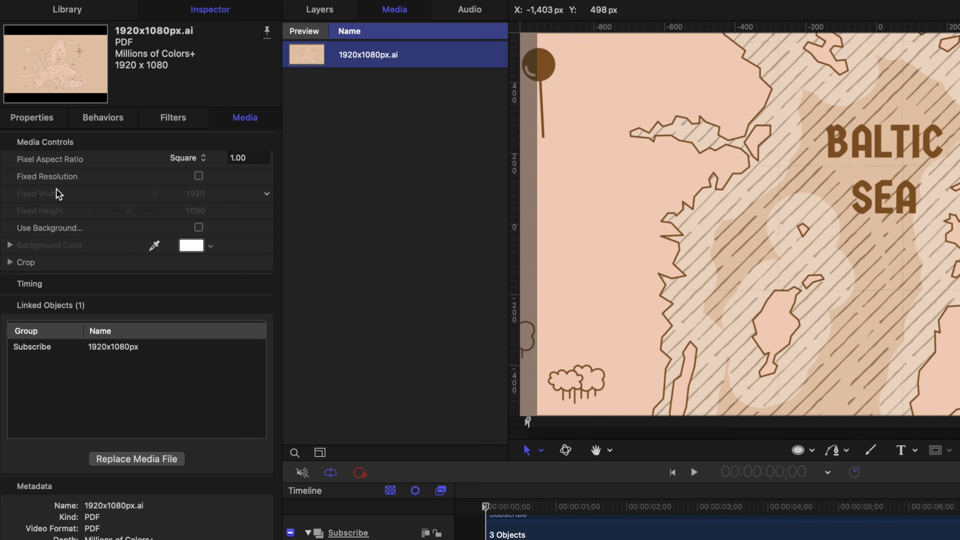
pyautogui.click(199, 177)
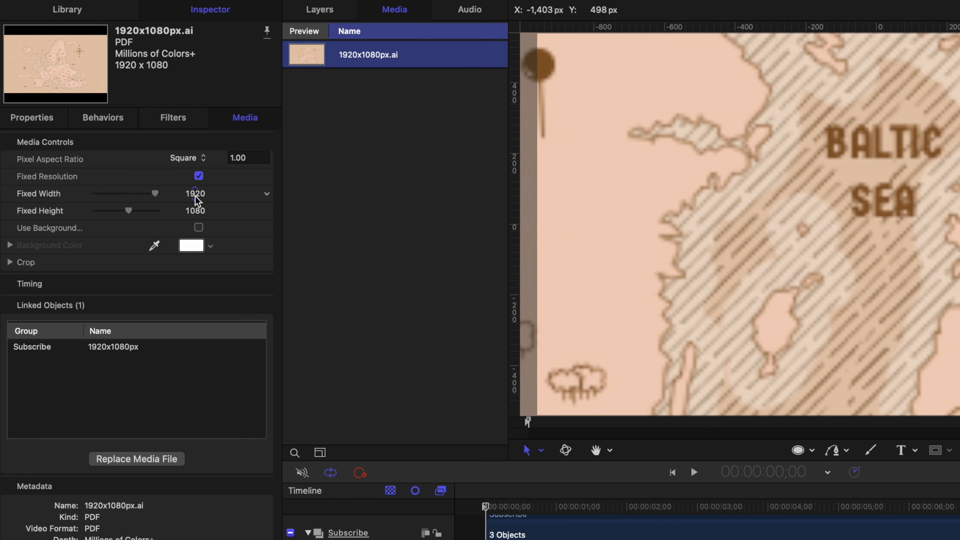
pyautogui.click(195, 194)
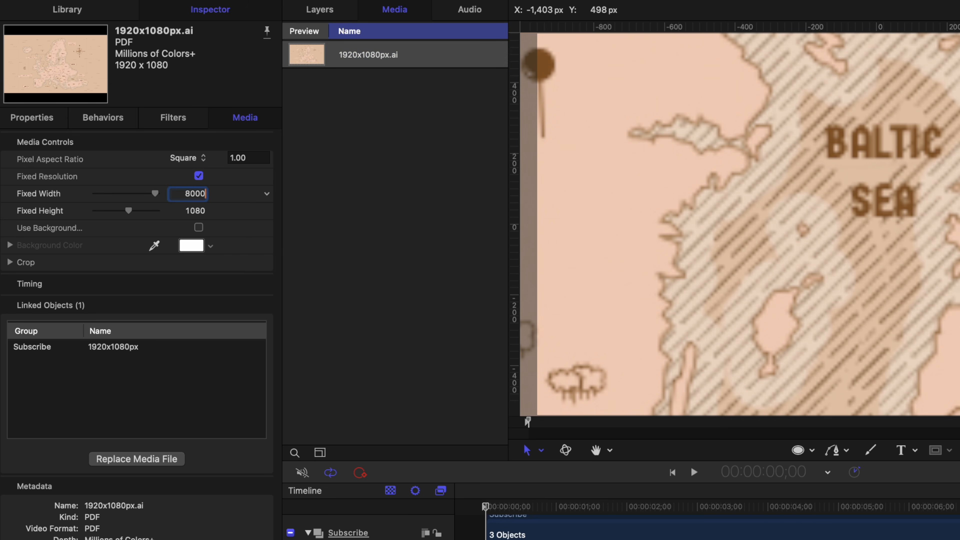
pyautogui.write('8000')
pyautogui.press('Return')
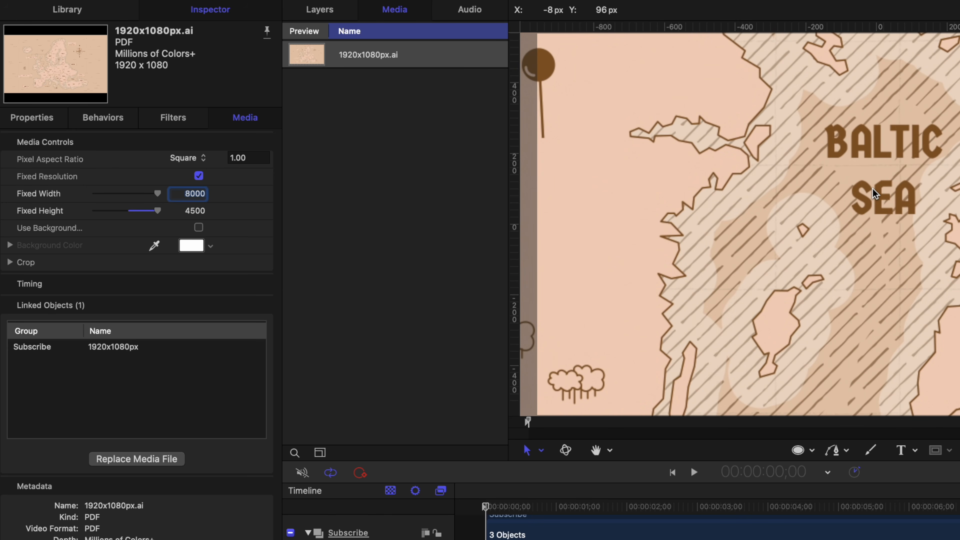
pyautogui.moveTo(928, 209); pyautogui.dragTo(911, 308)
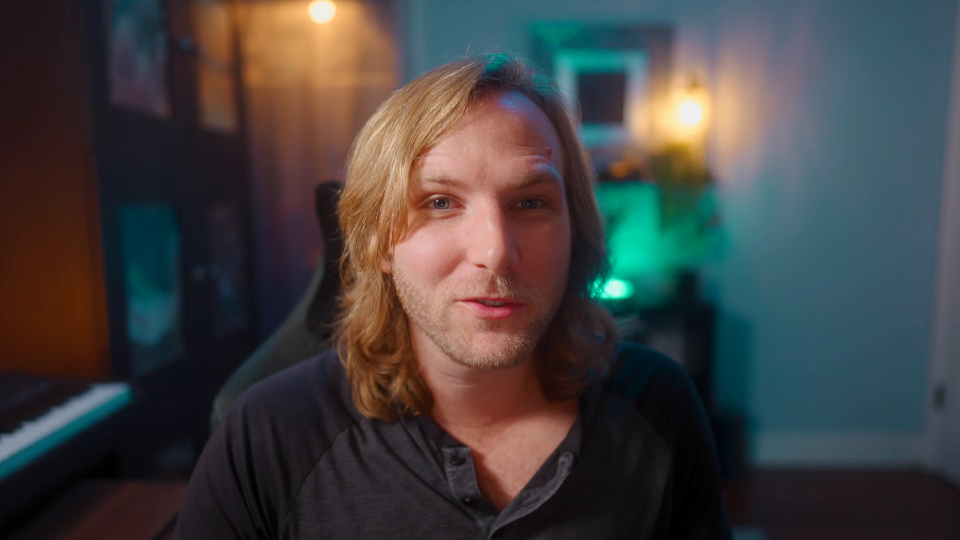